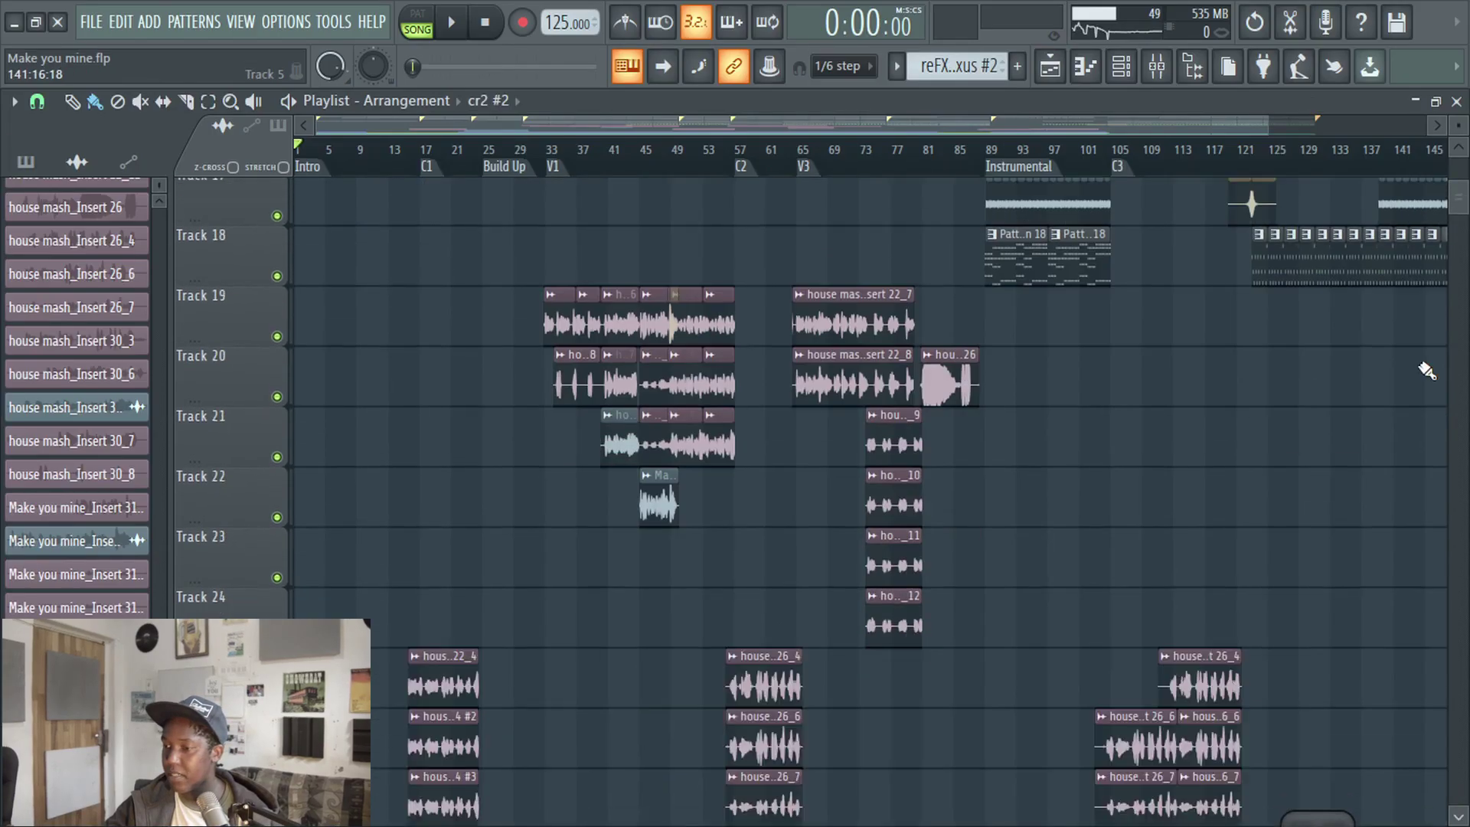
Step: Scroll the Playlist tracks, then open the Mixer and browse its insert tracks
scroll(1089, 377, down, 8)
scroll(1247, 541, up, 7)
scroll(1172, 391, down, 1)
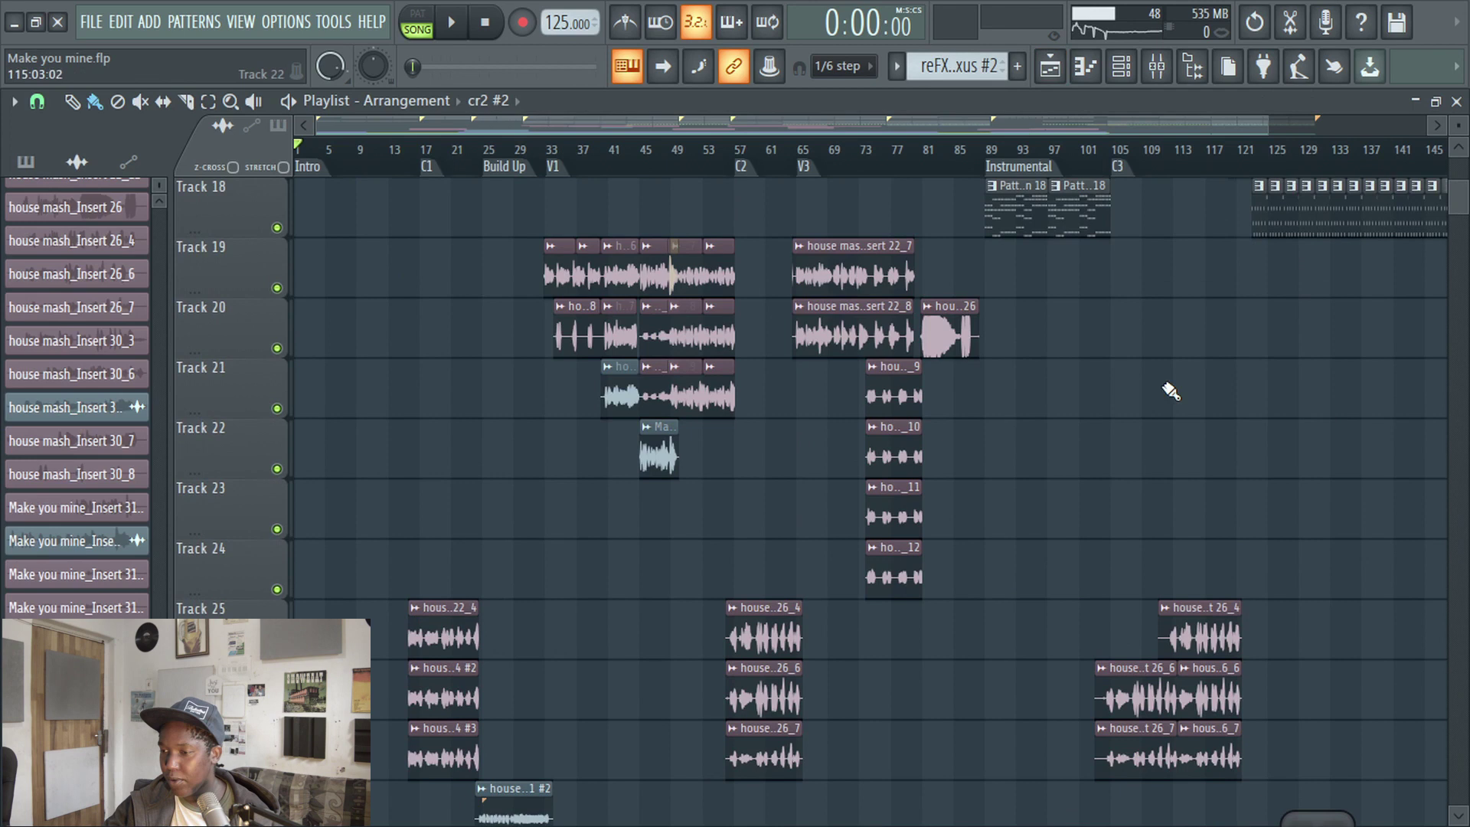
scroll(1171, 392, up, 13)
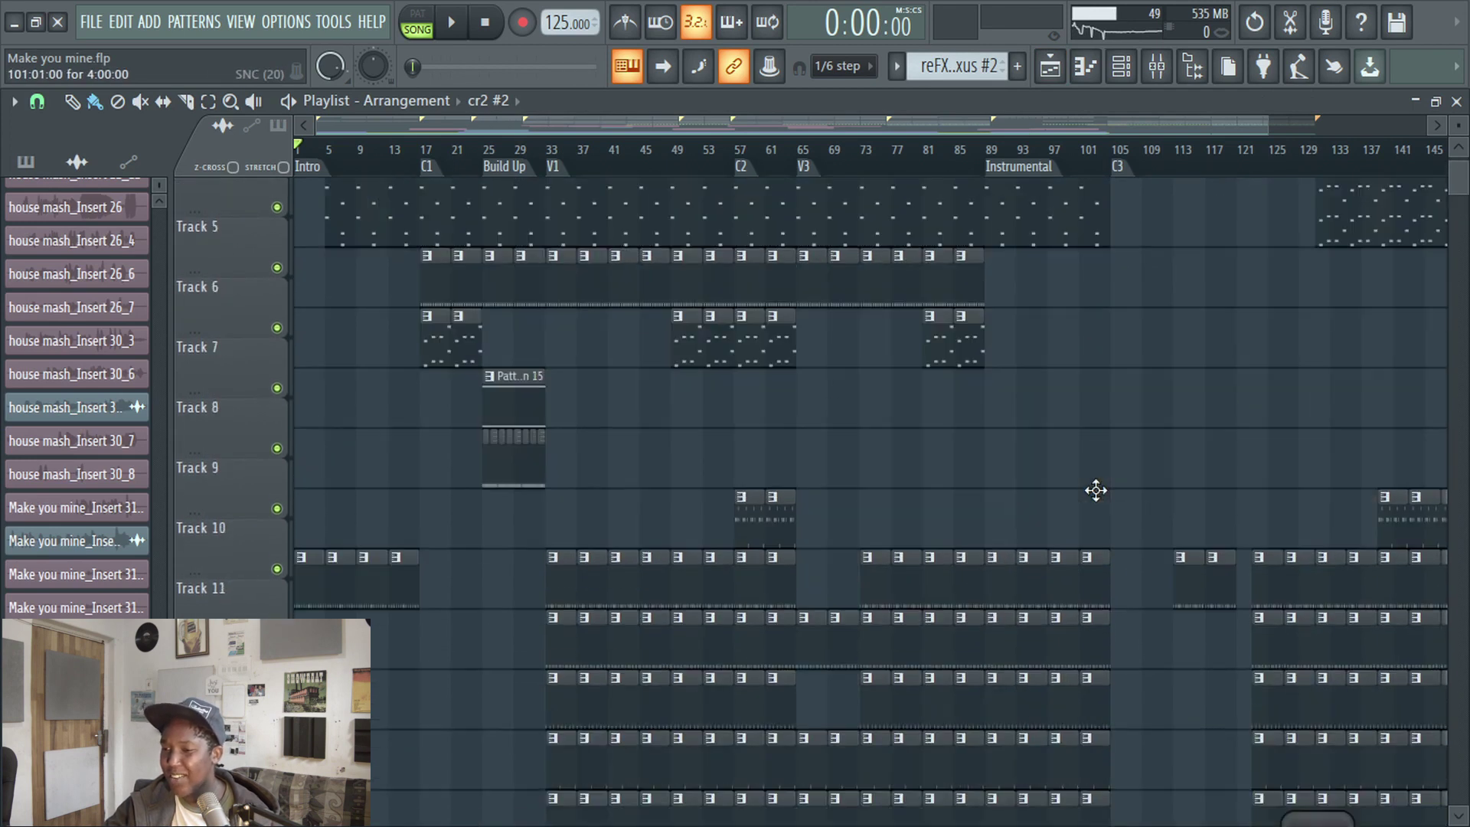
scroll(1095, 489, up, 1)
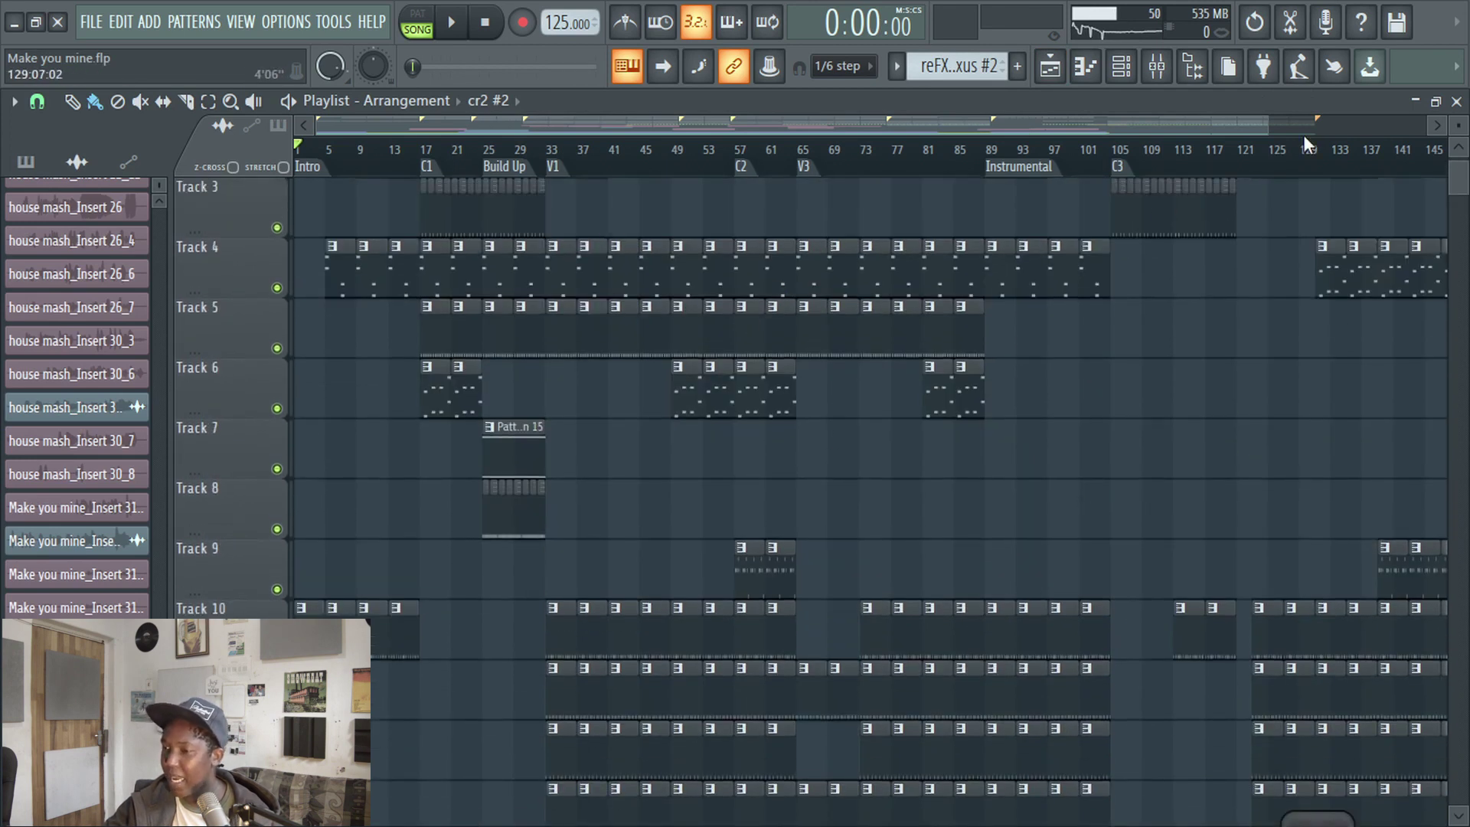
click(1156, 66)
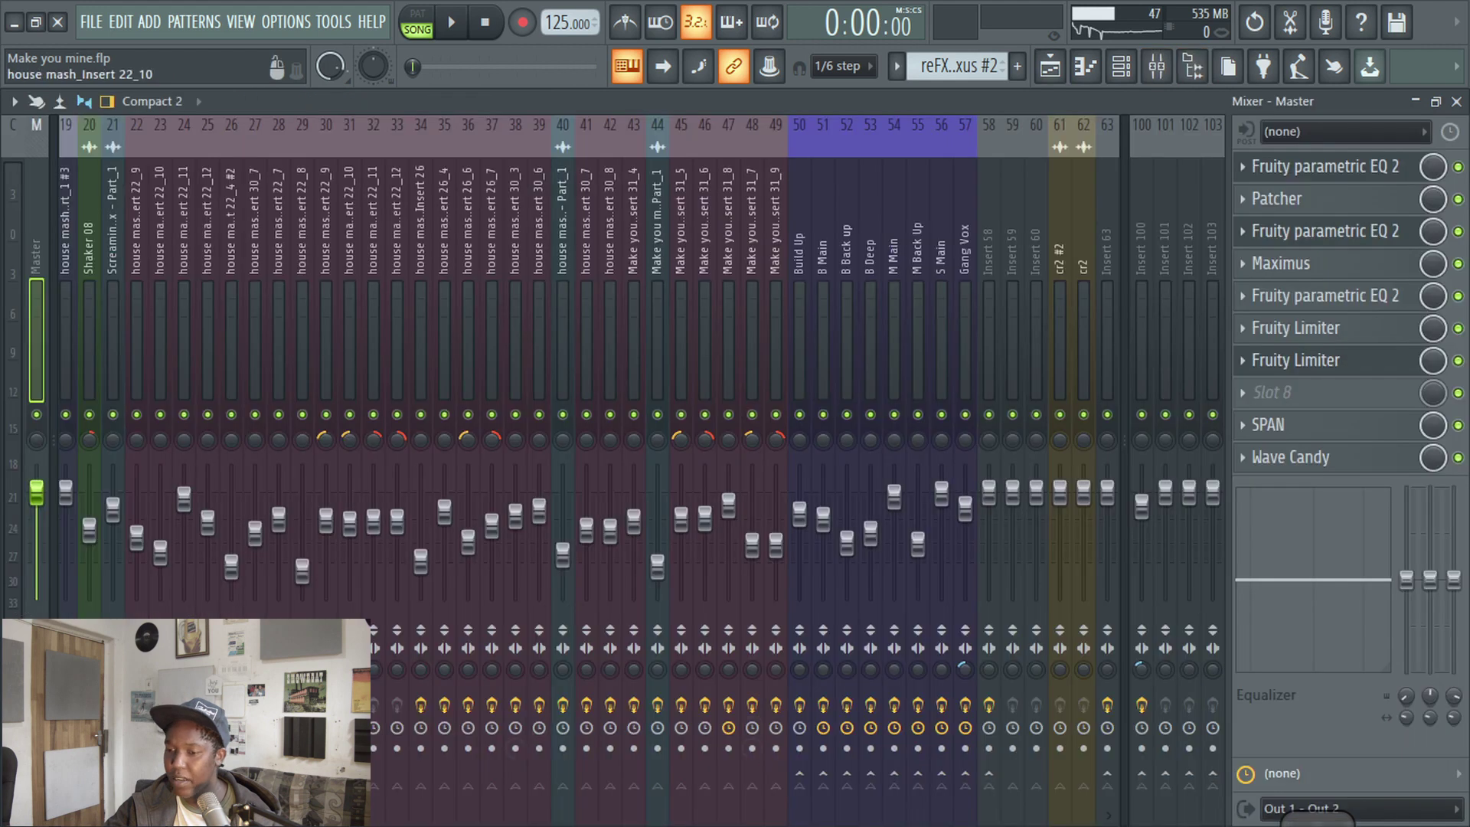
scroll(590, 459, right, 5)
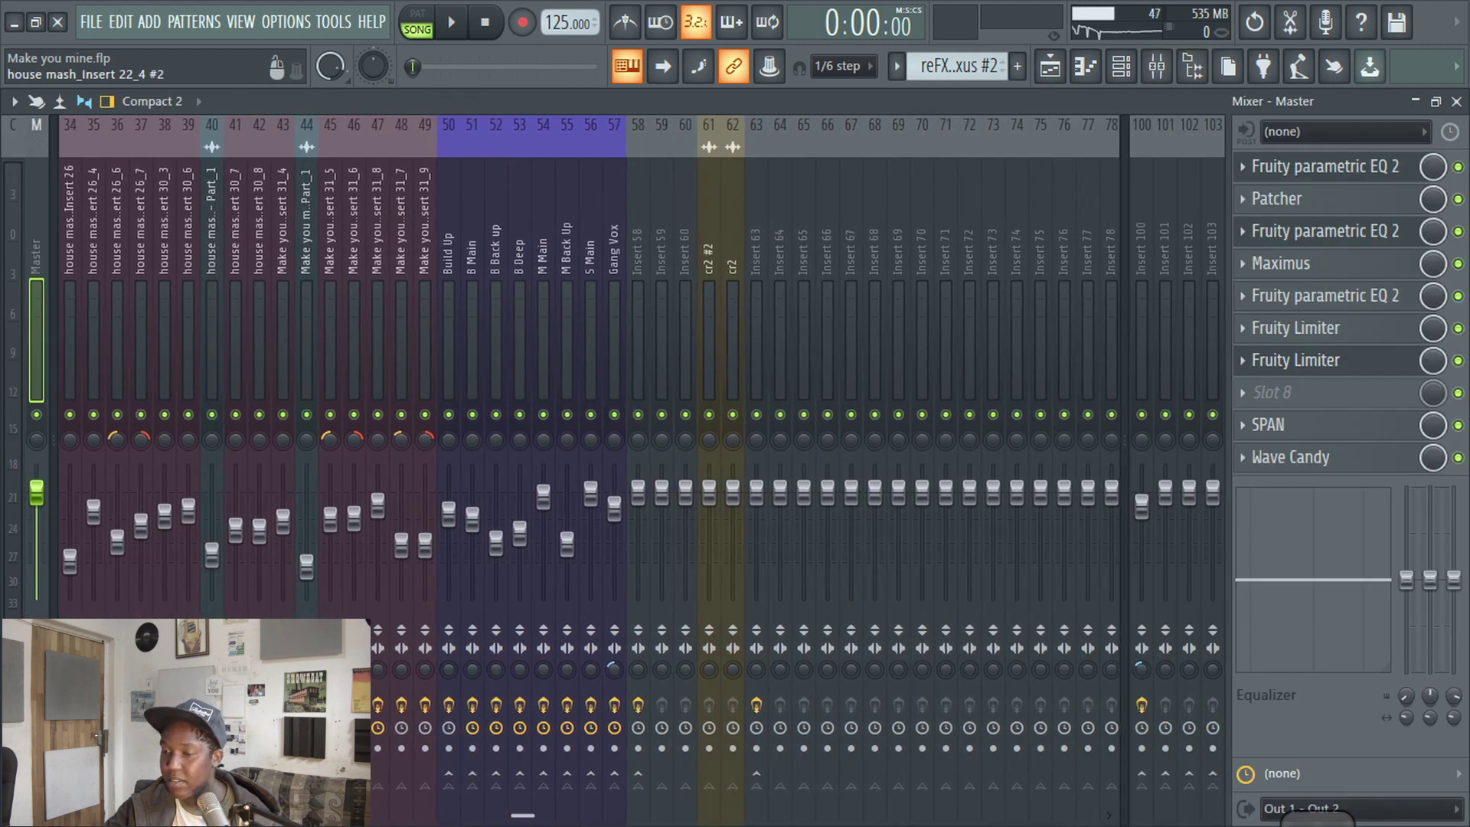
scroll(1003, 377, left, 5)
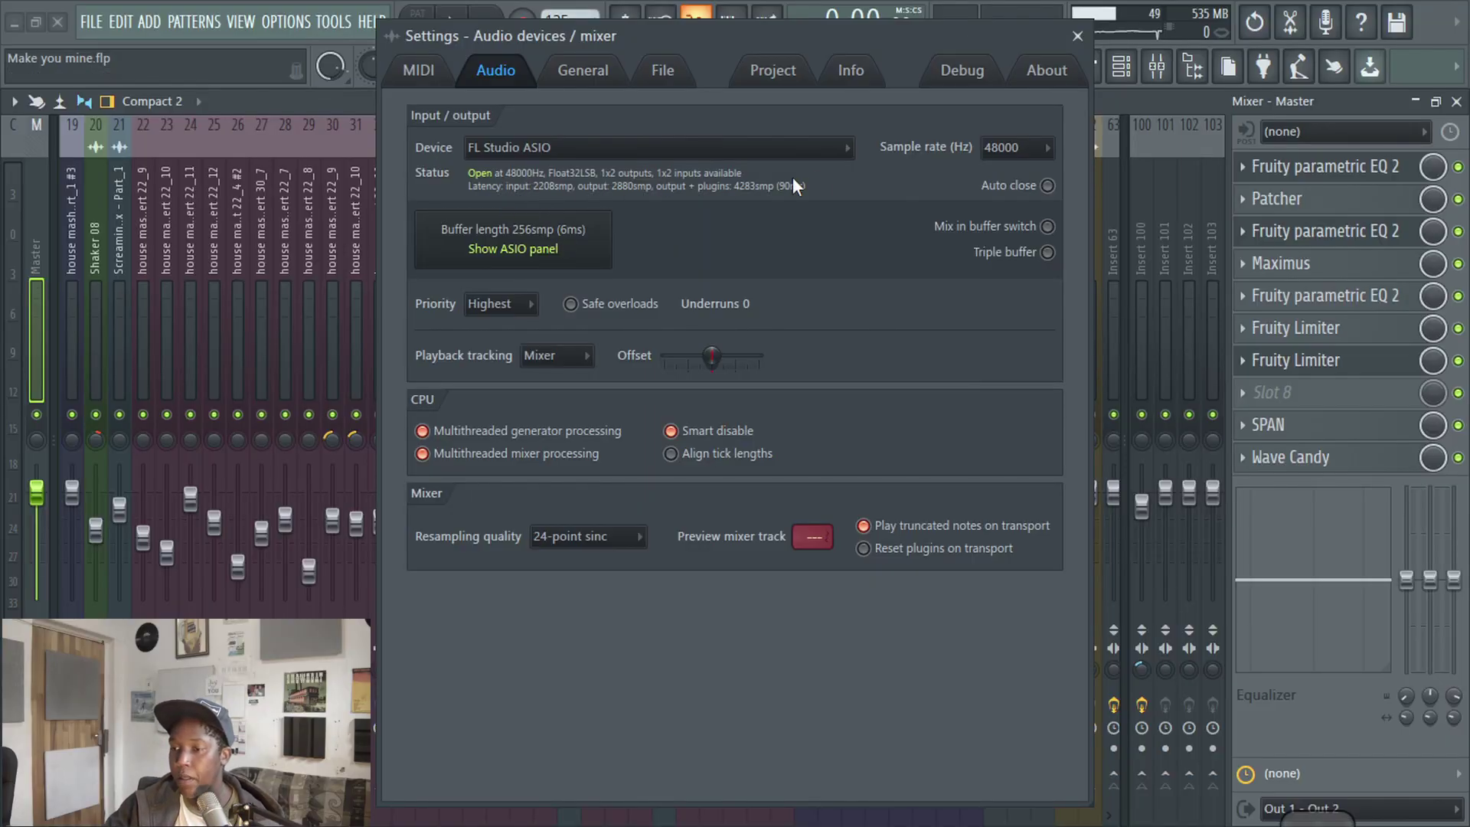
Step: Select ASIO4ALL v2 as the audio device
click(825, 148)
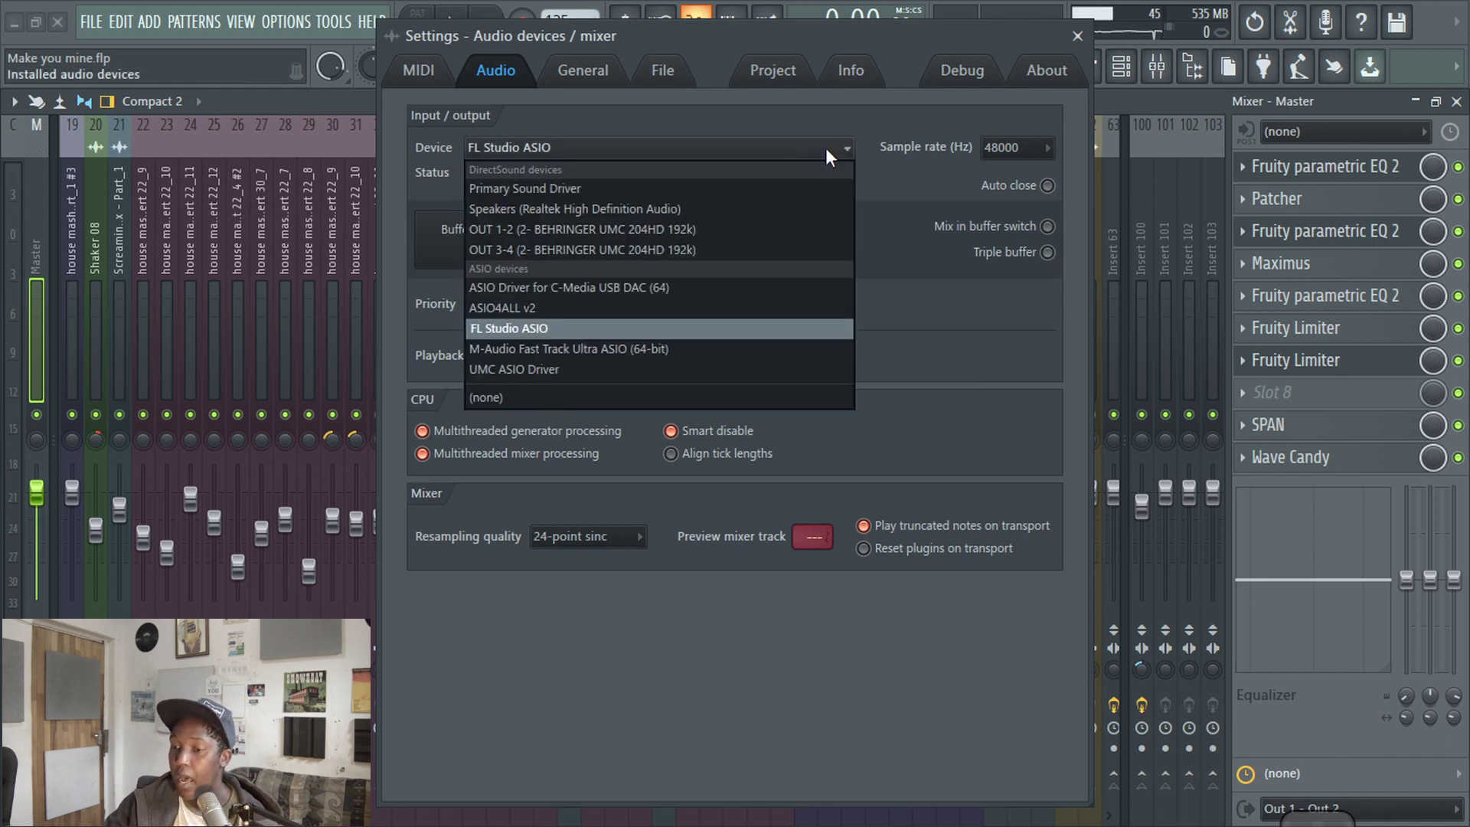
click(582, 309)
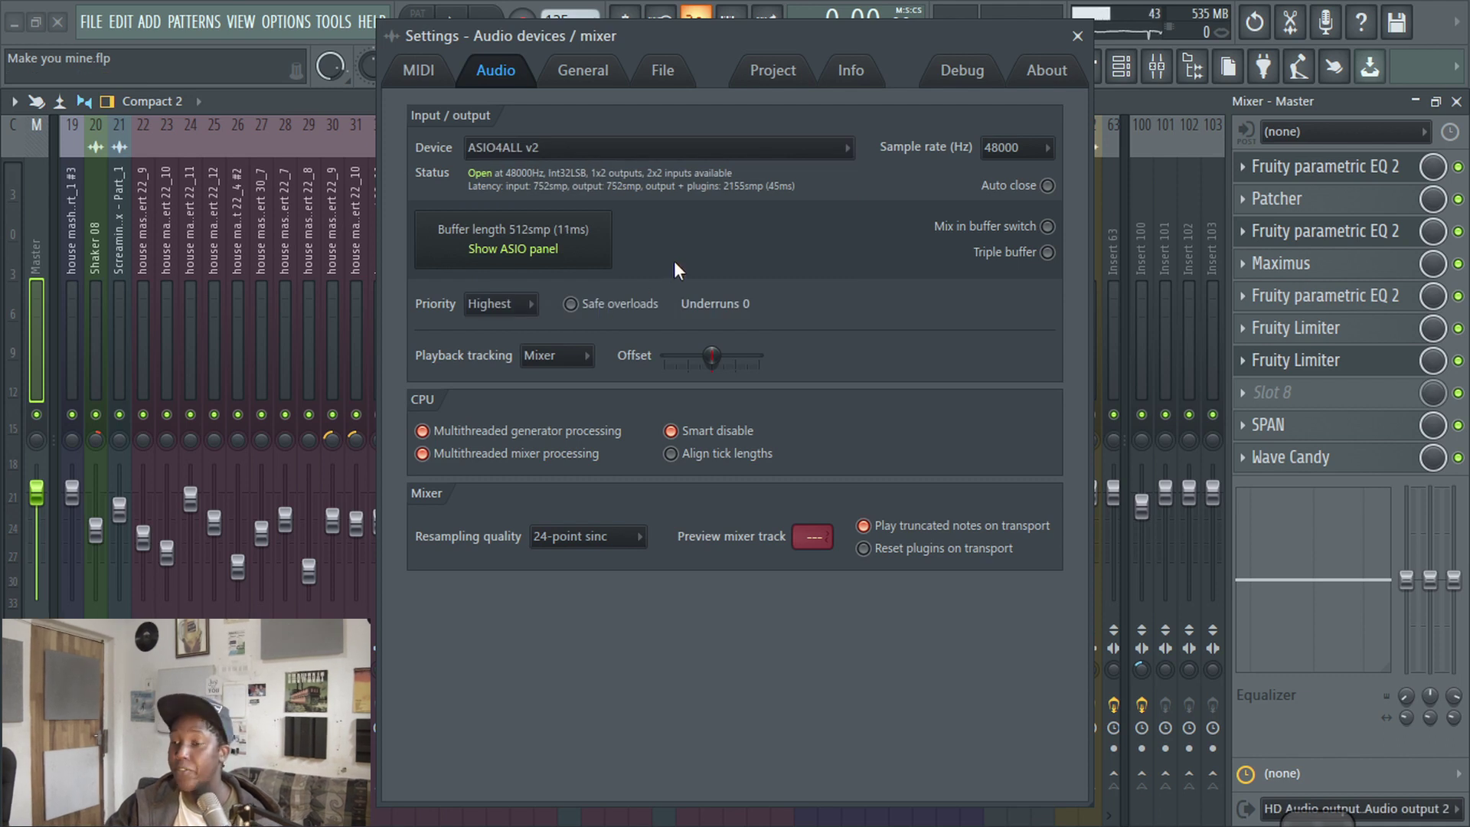
Step: In the ASIO4ALL panel, adjust the buffer slider through 1024, 512 and 2048 samples
click(548, 250)
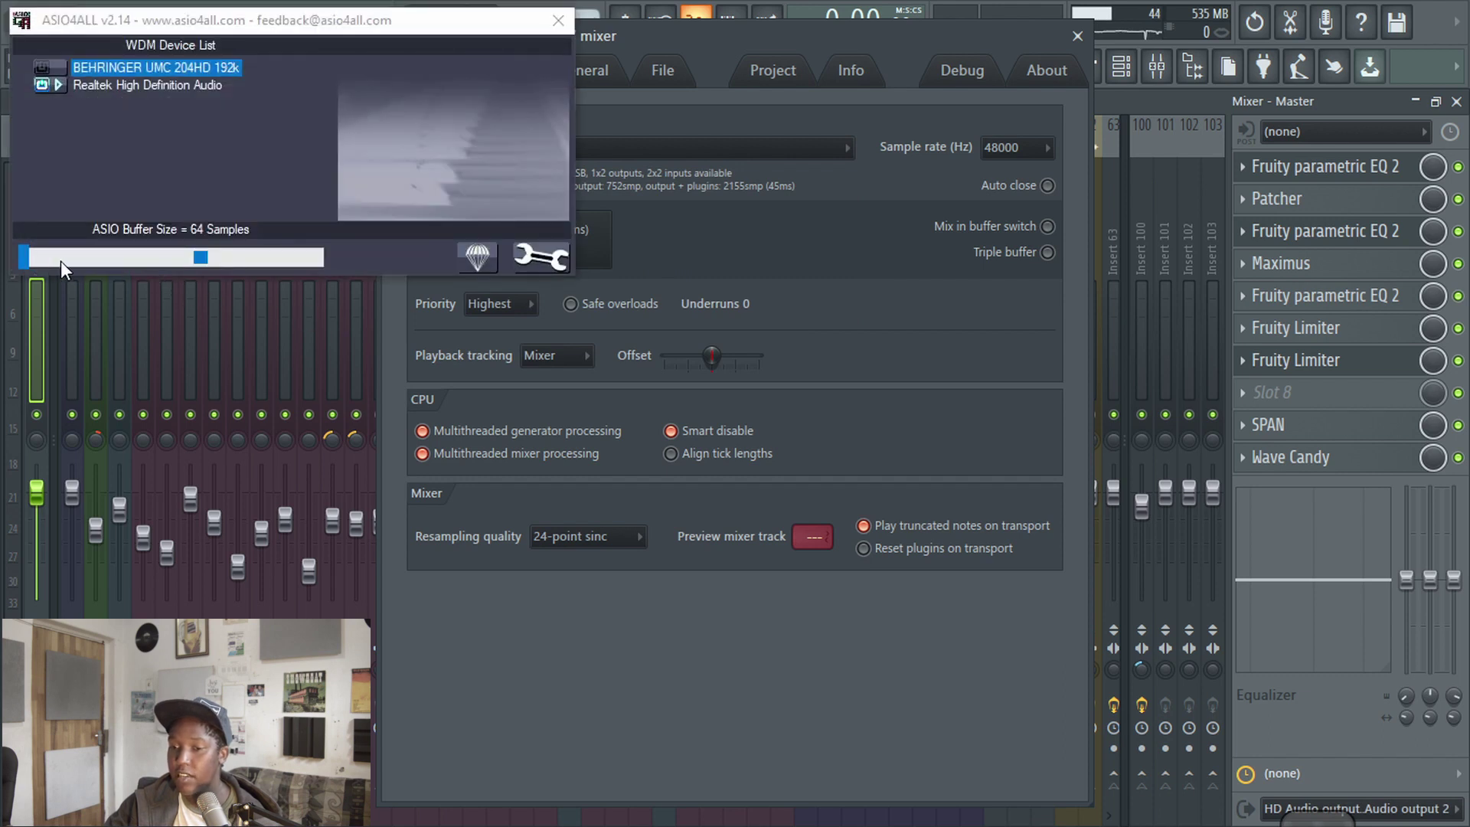
drag(61, 260, 212, 263)
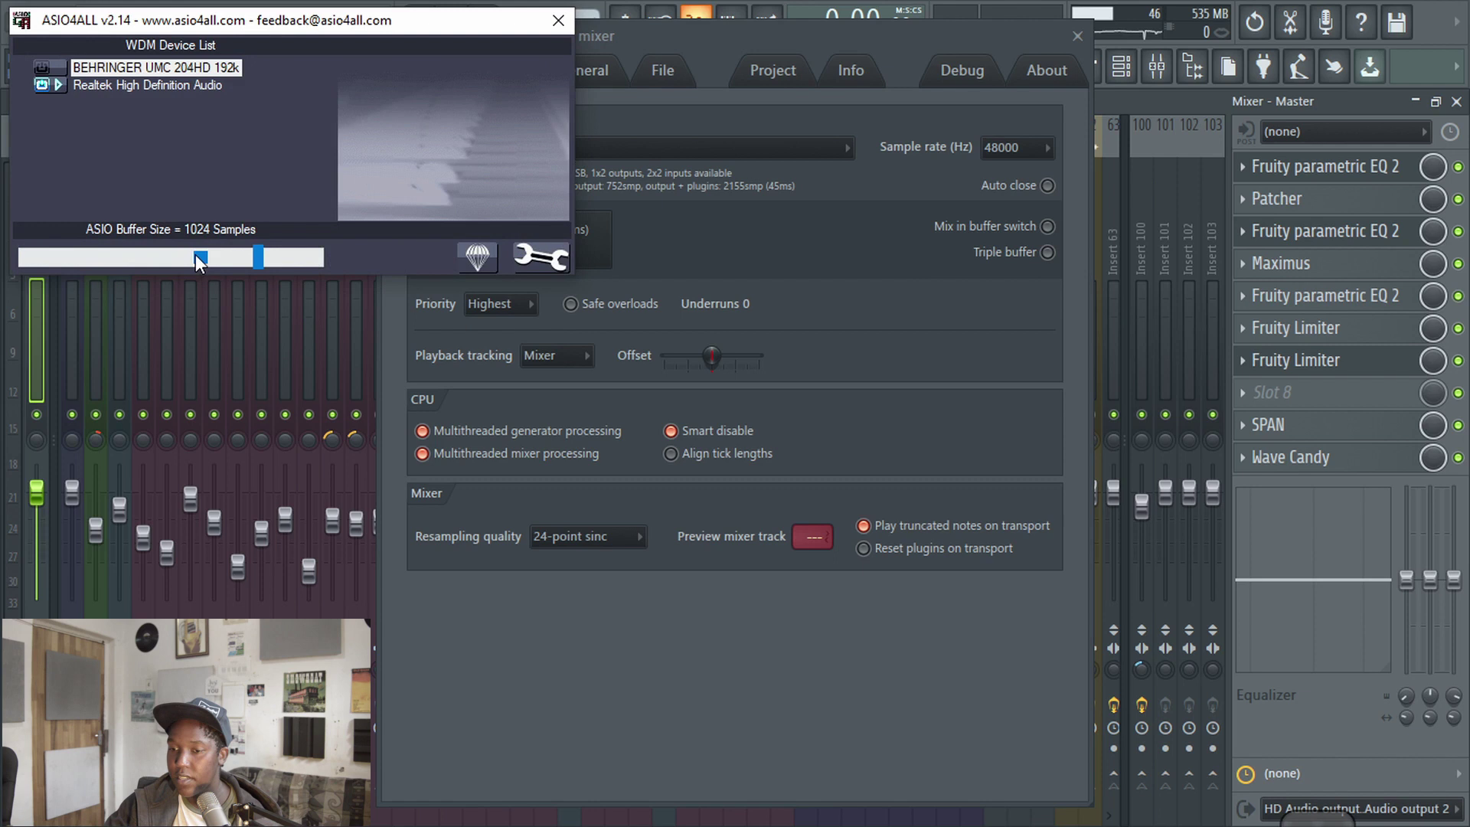
click(196, 257)
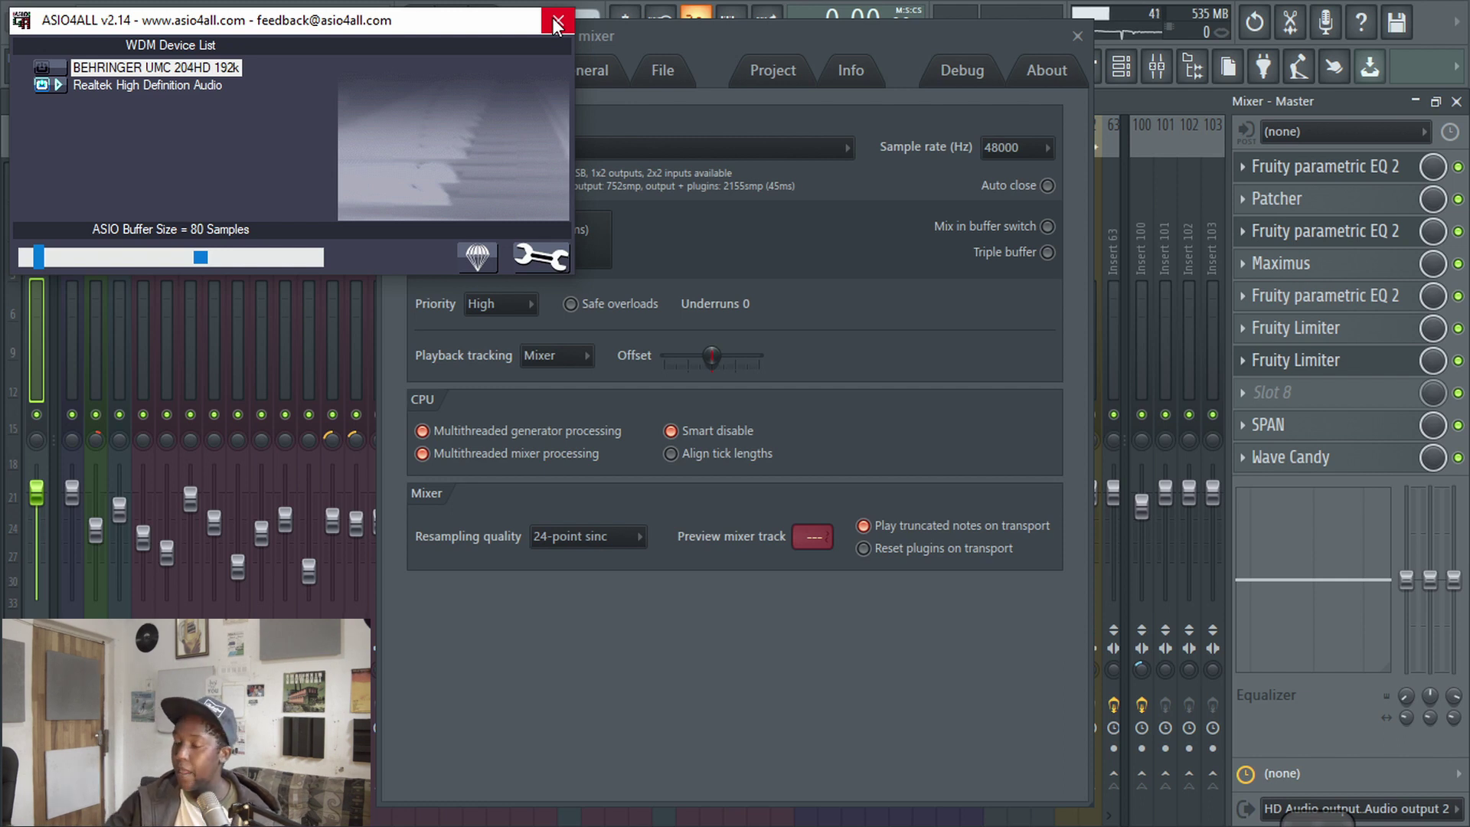
drag(39, 256, 81, 262)
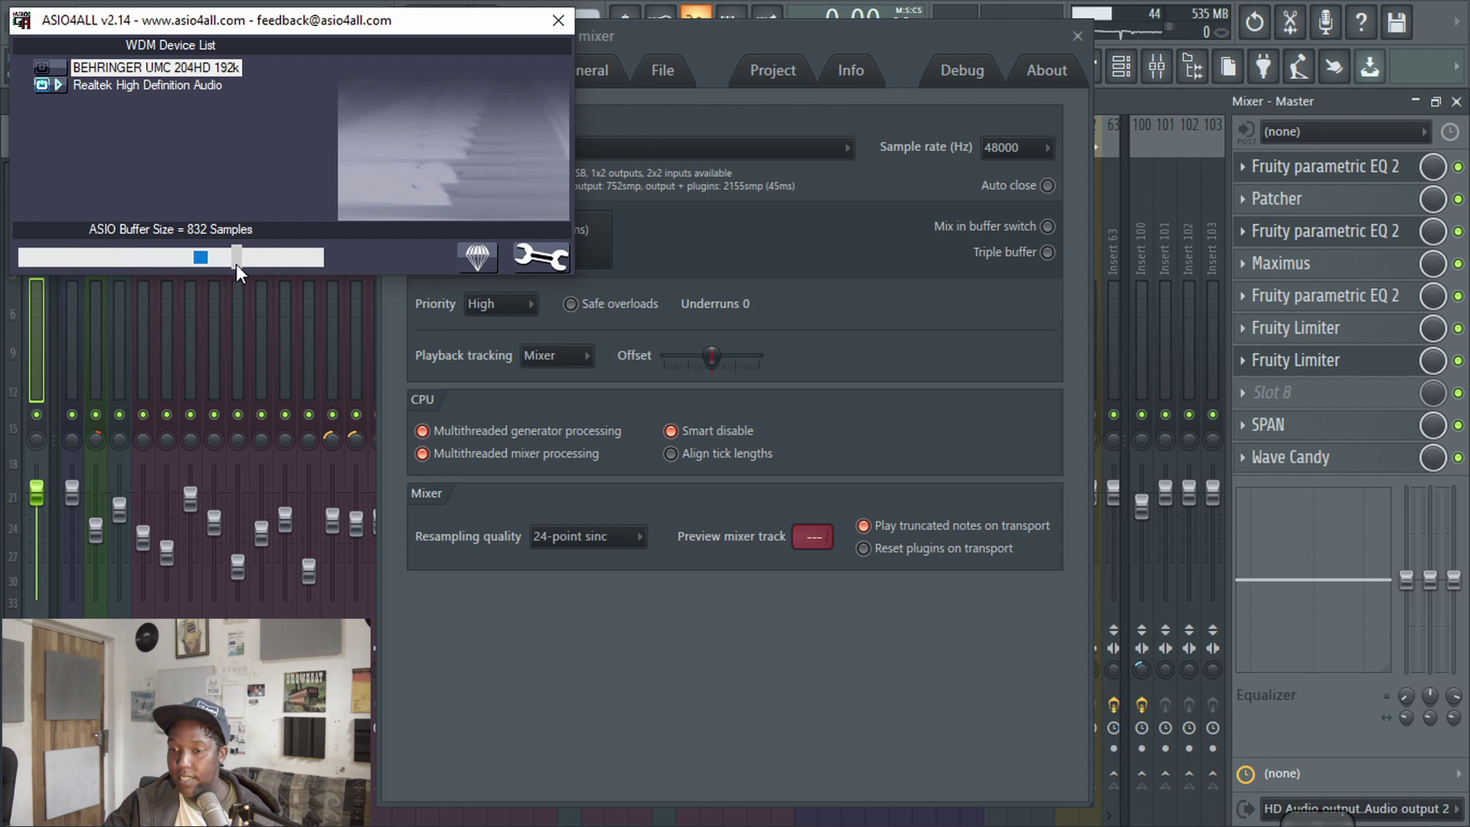
drag(236, 264, 355, 262)
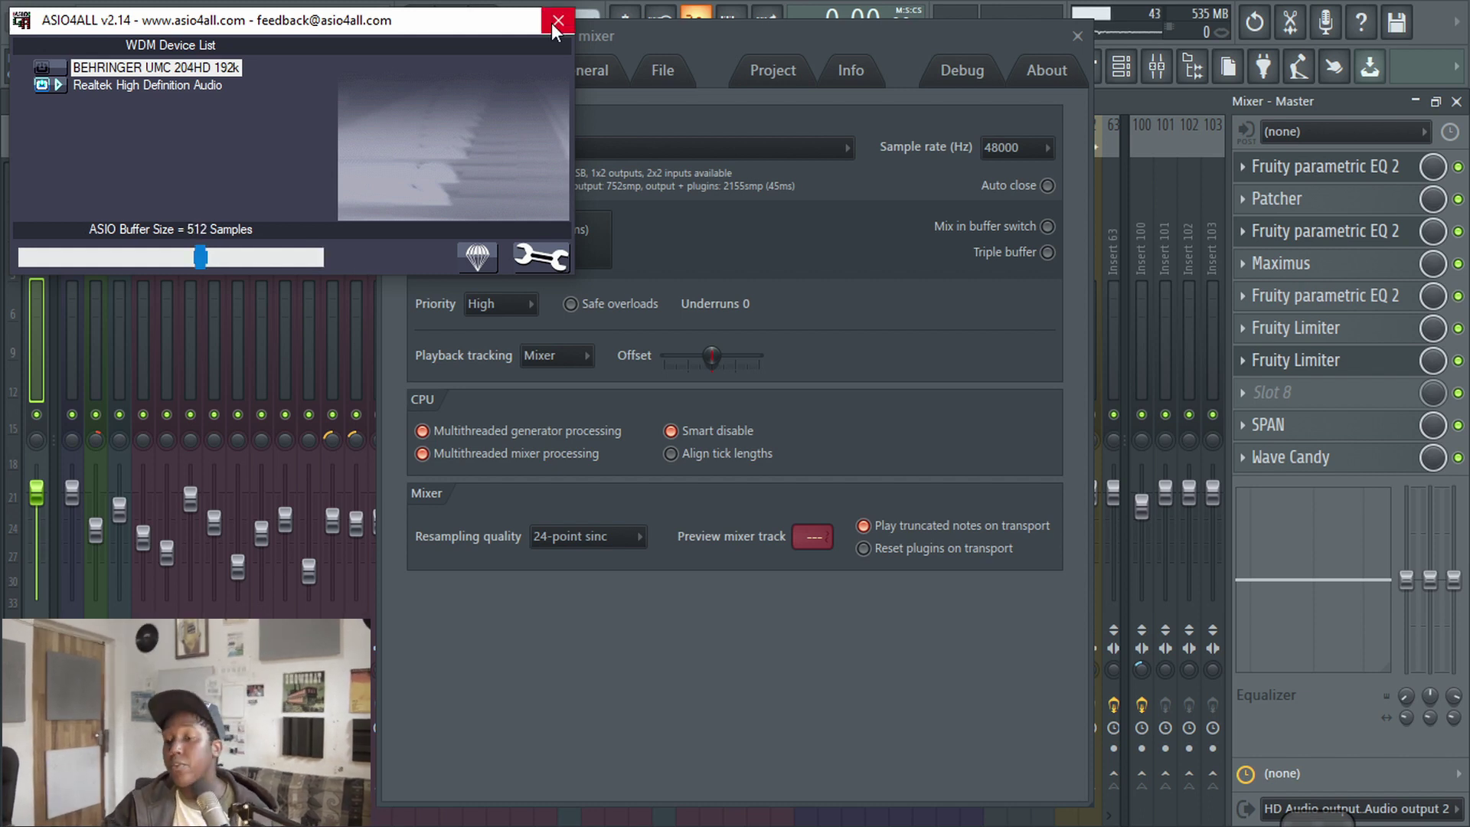
Step: Close the ASIO4ALL panel and switch the audio device back to FL Studio ASIO
click(554, 23)
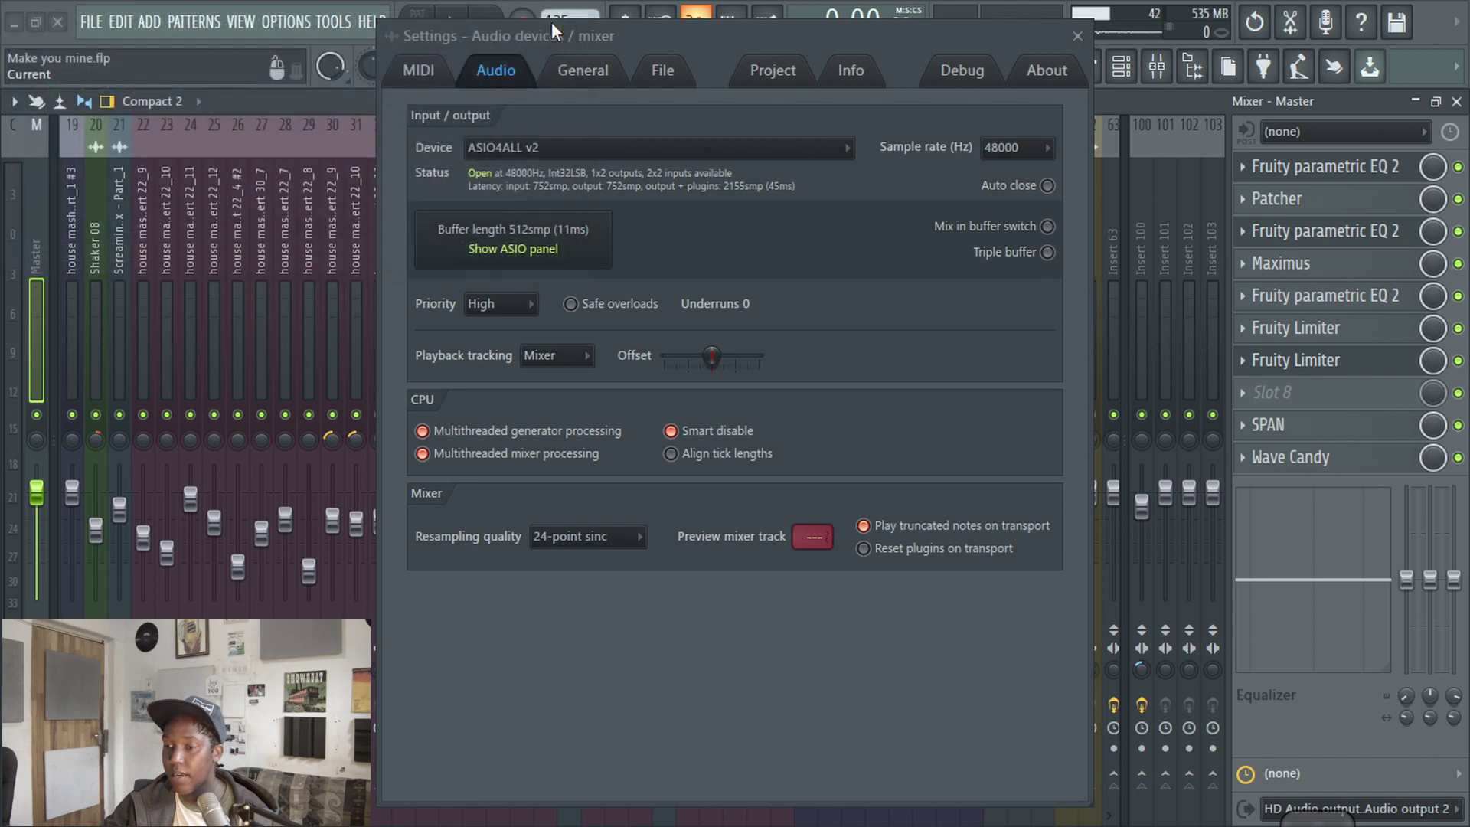
click(619, 150)
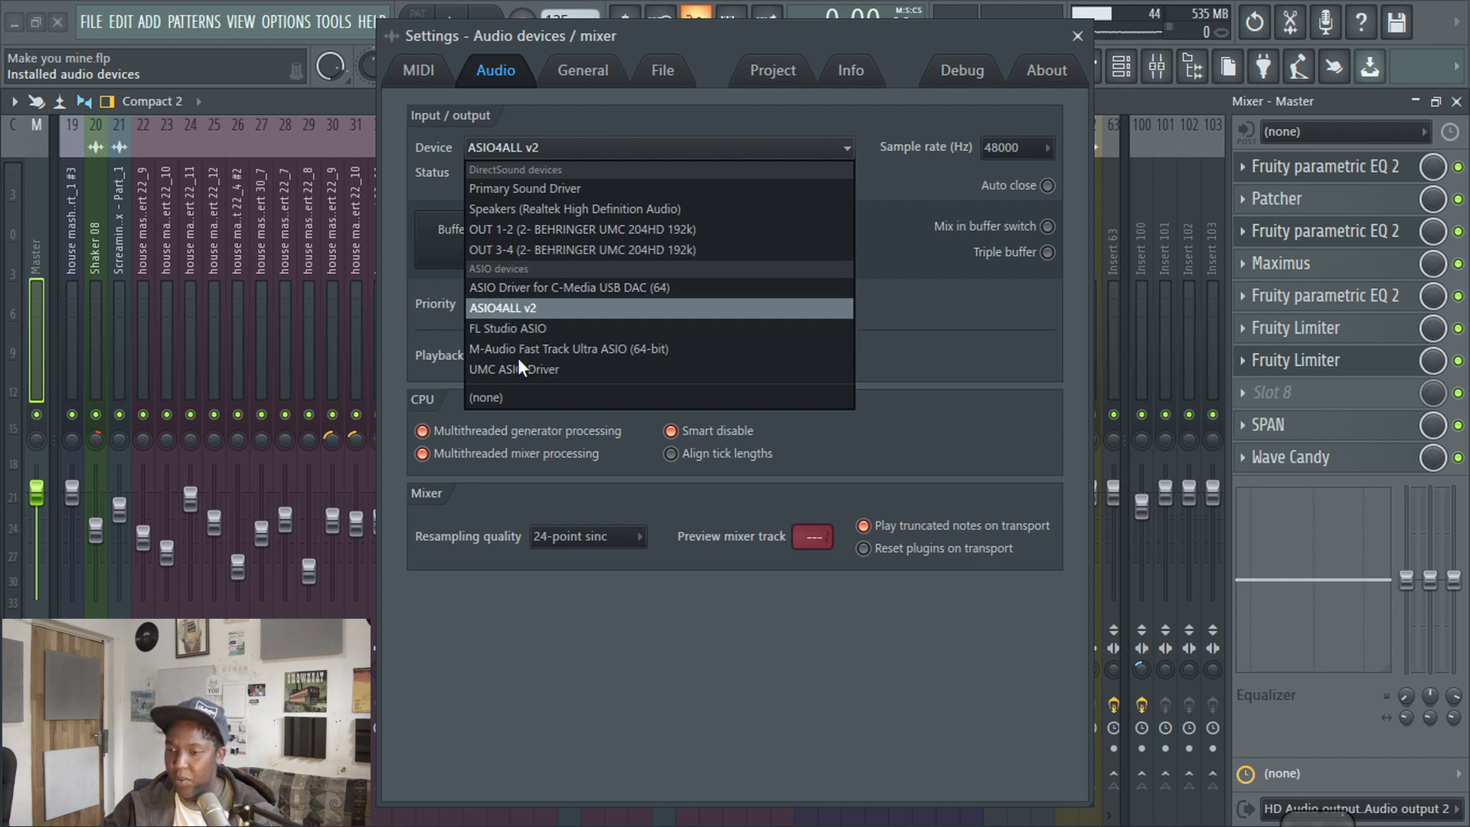
click(520, 328)
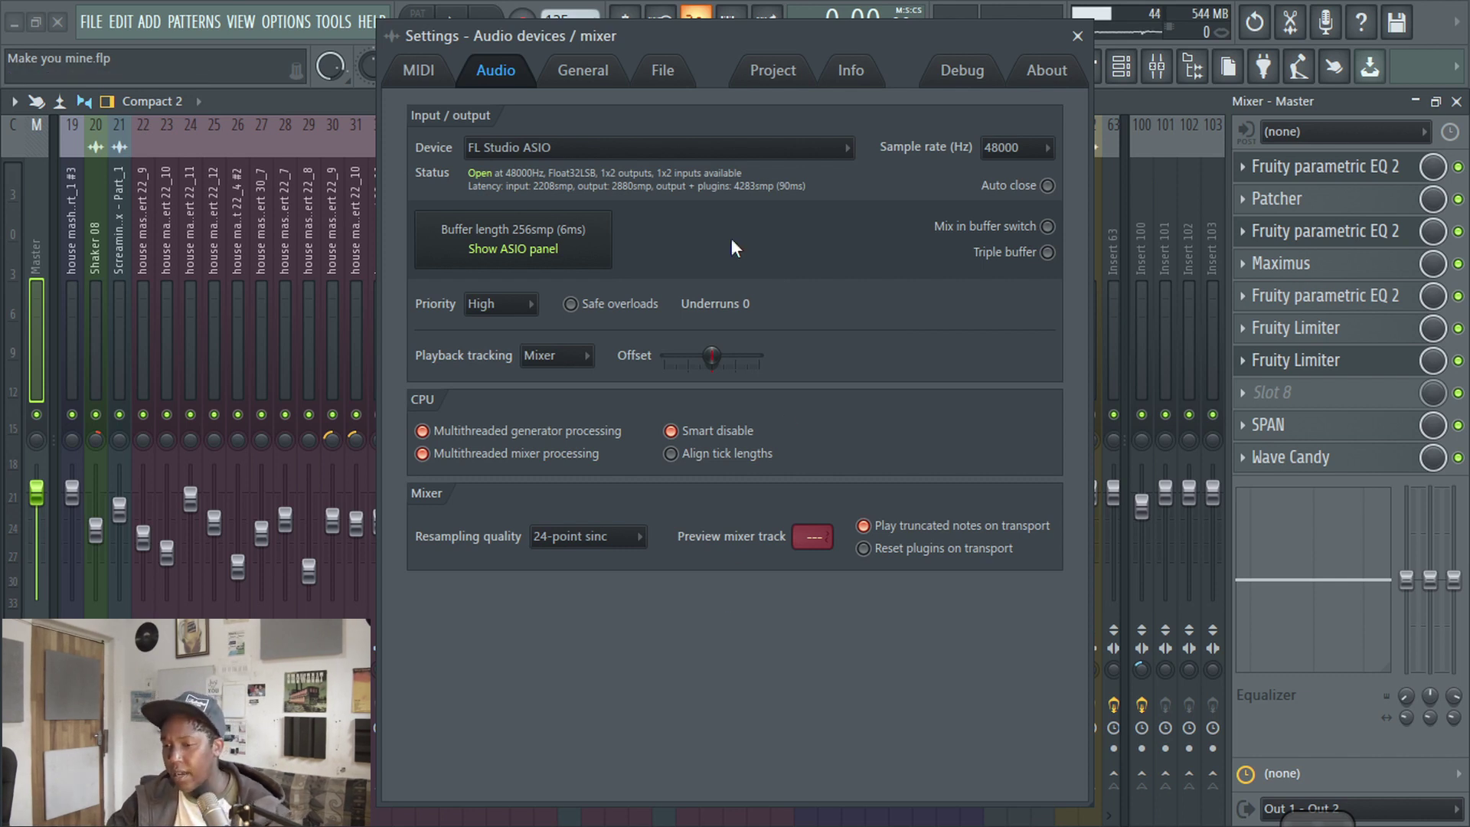
Step: Keep 24-point sinc resampling and a 48000 Hz sample rate, and view the FL Studio ASIO panel
click(608, 545)
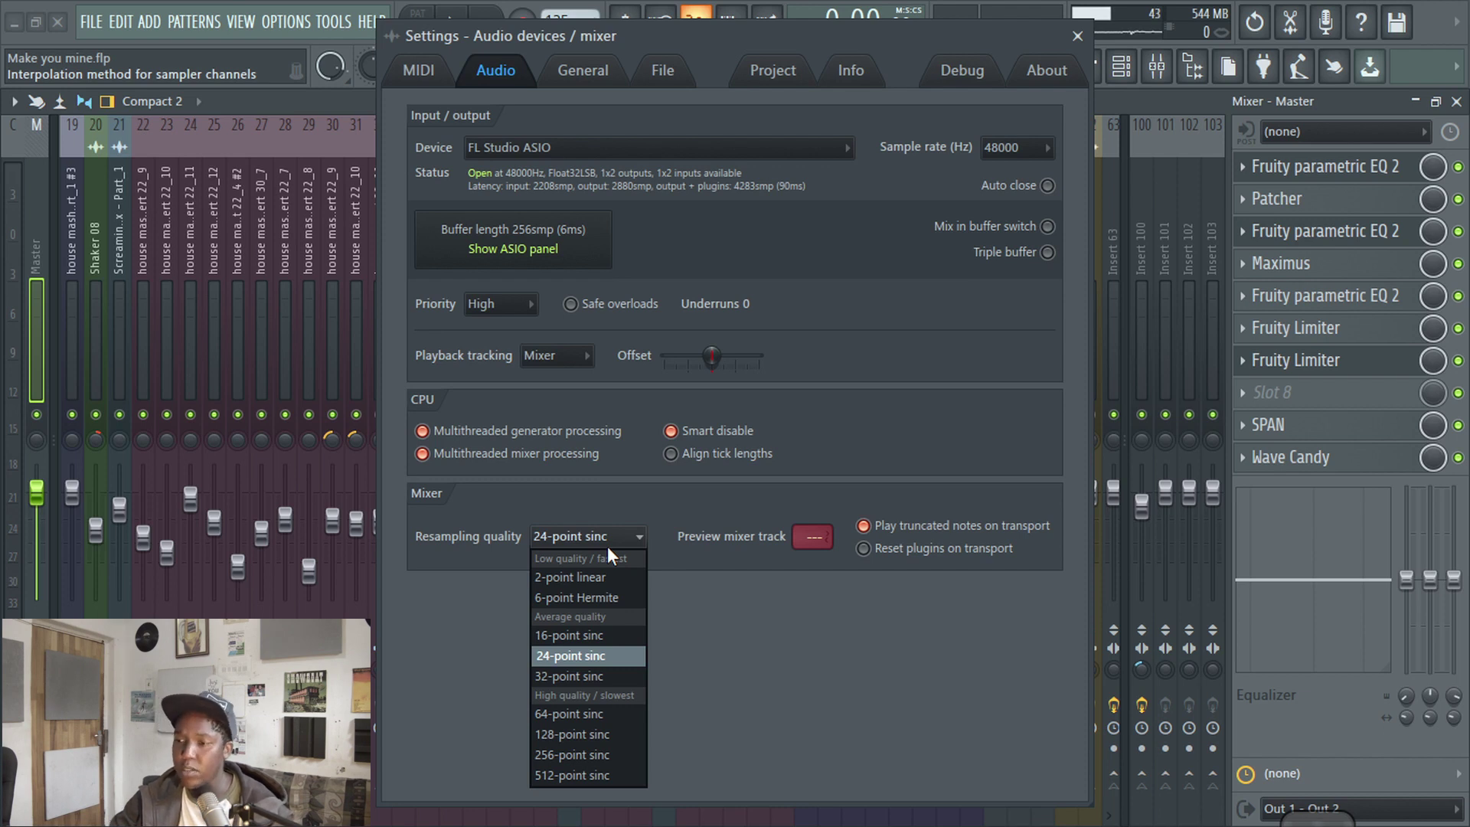
click(613, 506)
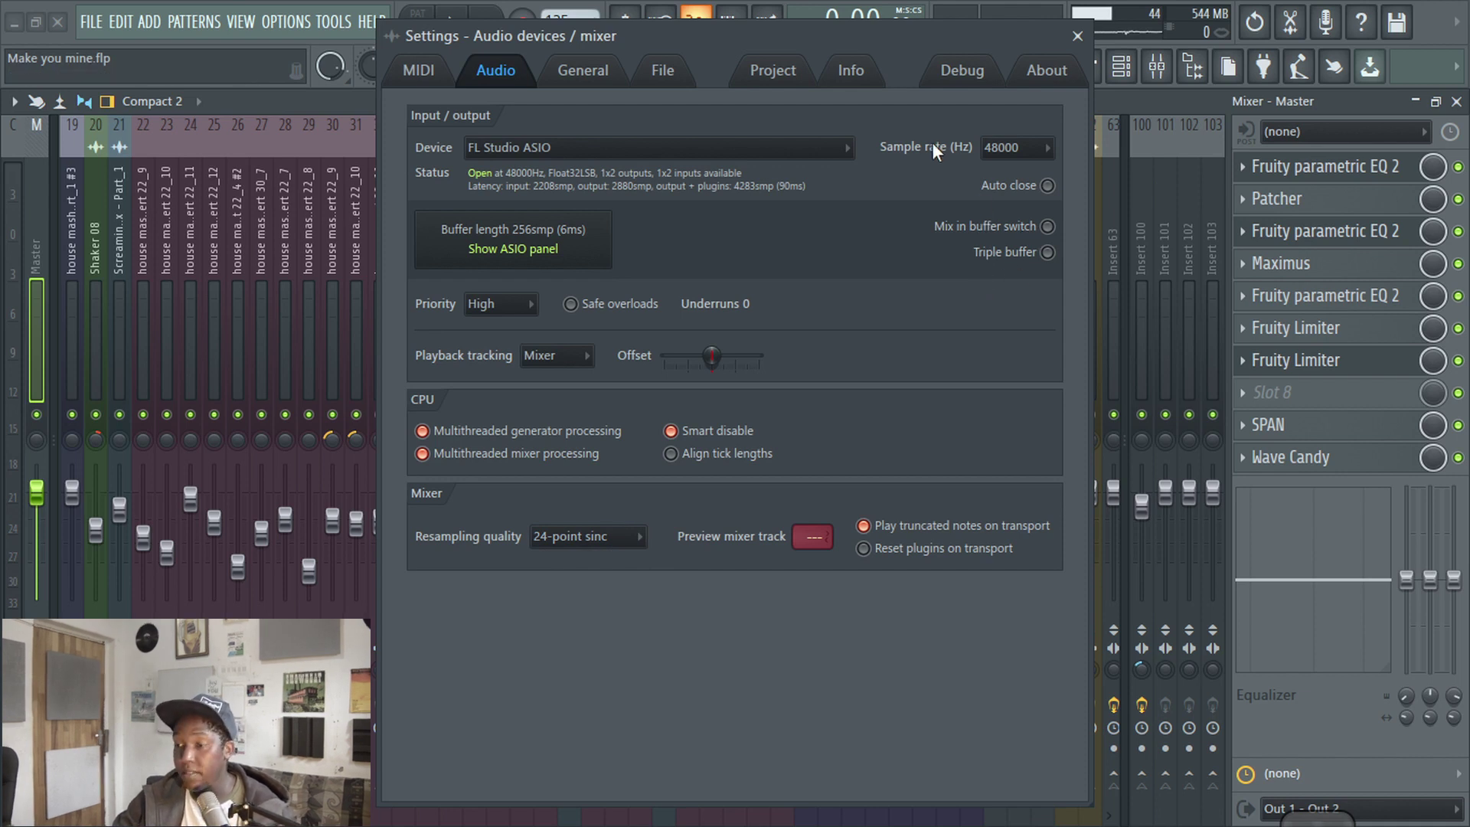
click(1002, 149)
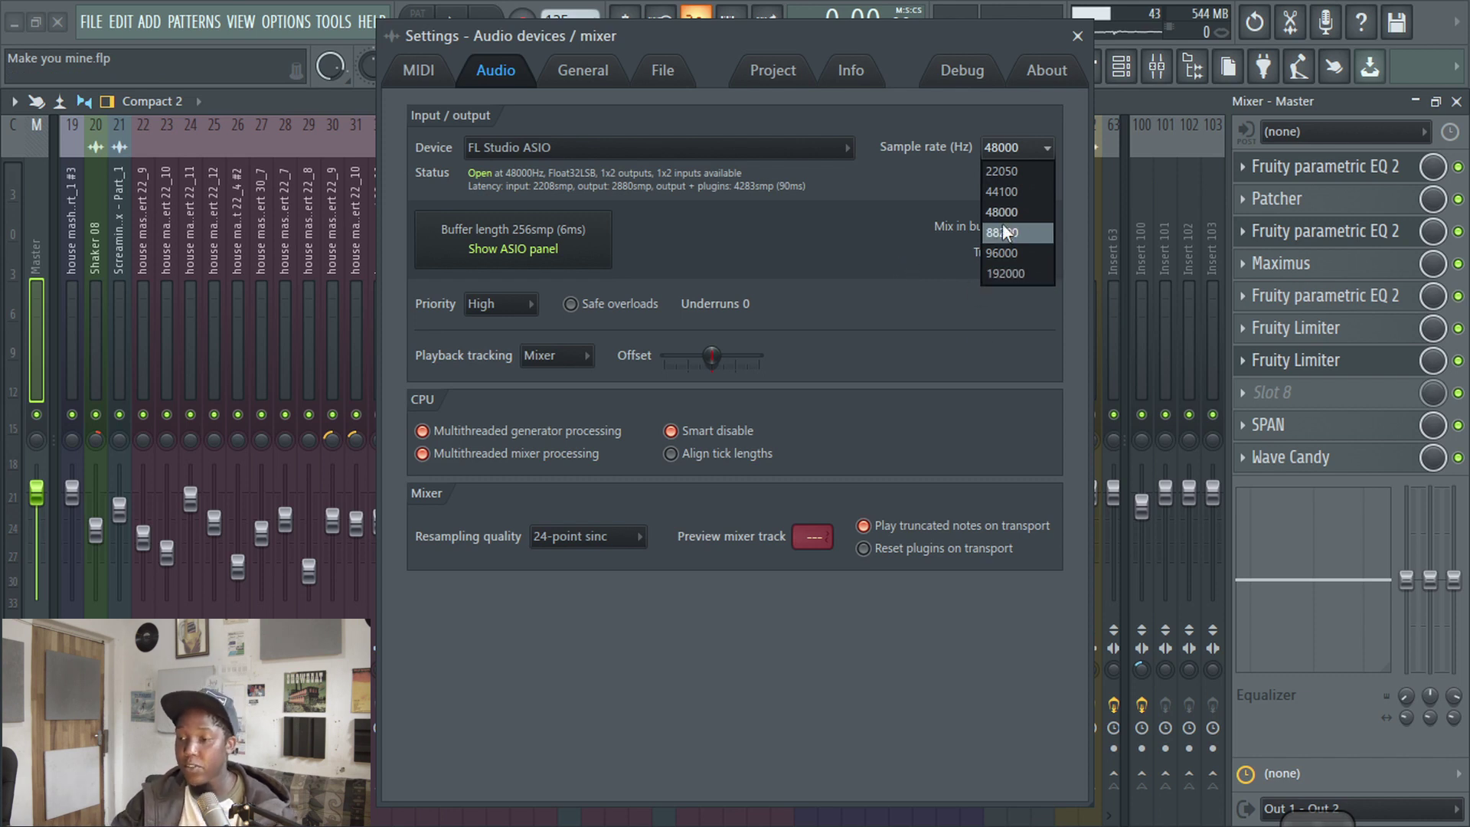
click(866, 341)
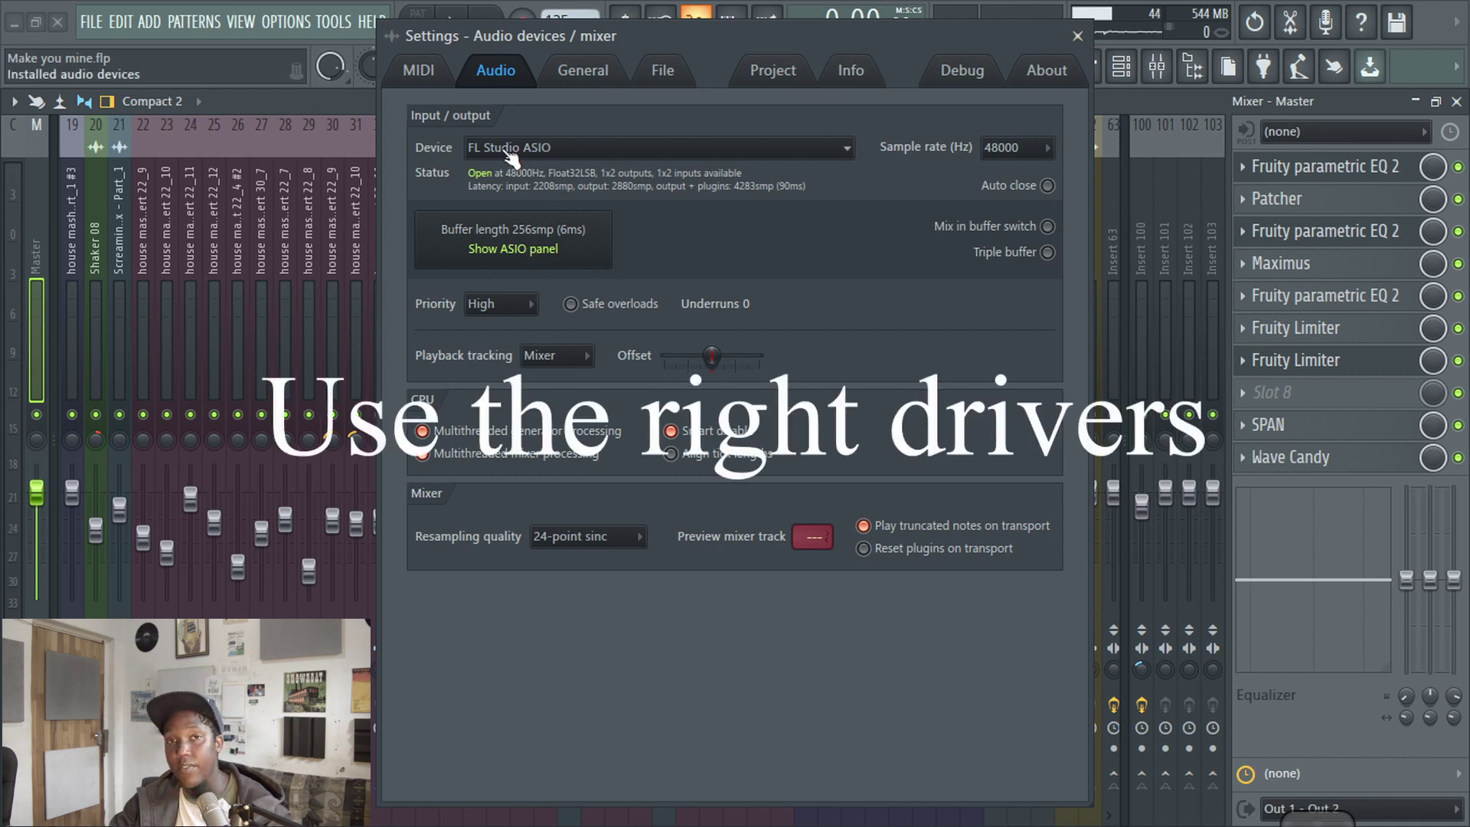
click(539, 248)
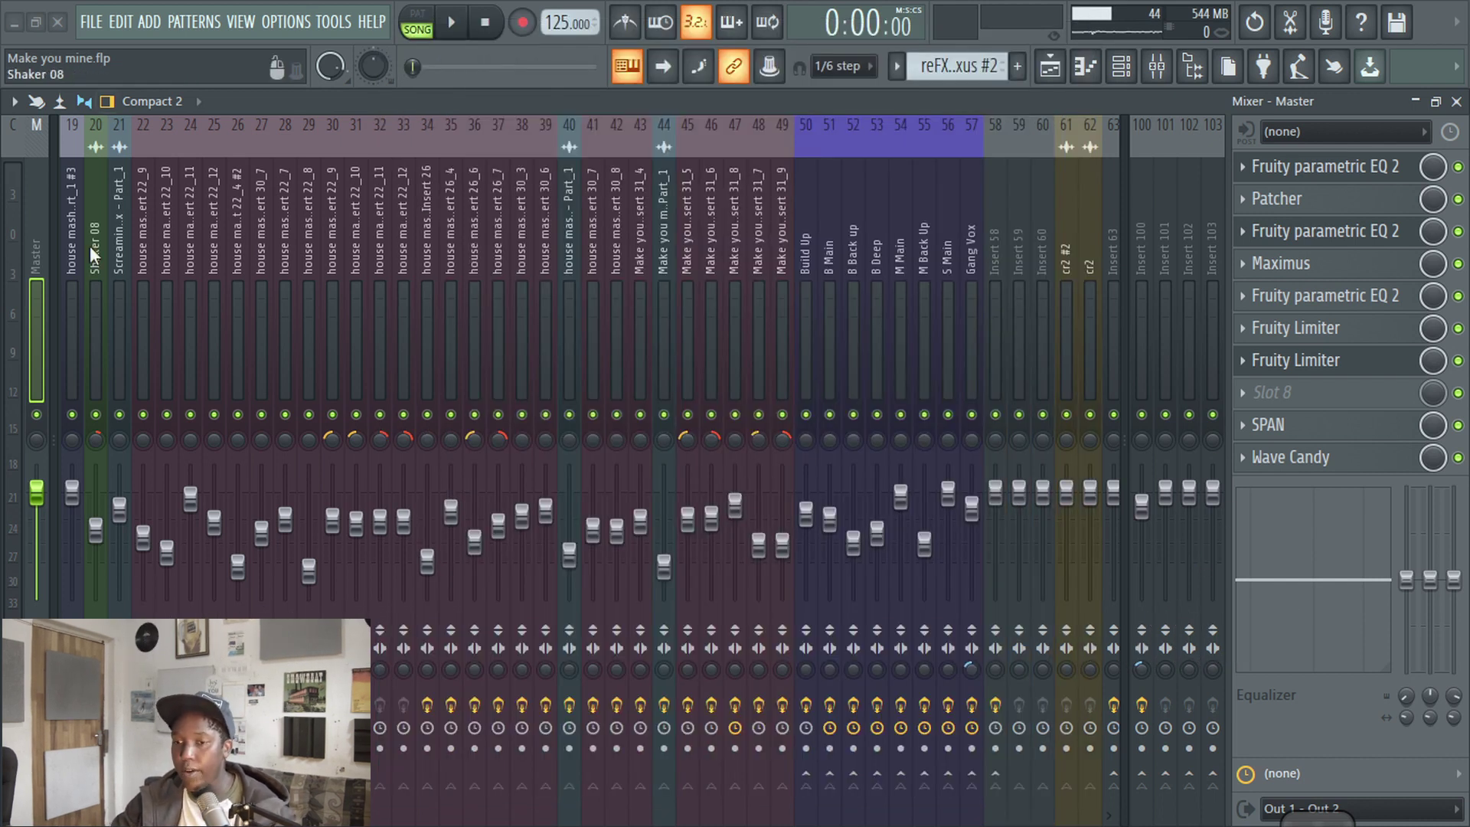
Step: Open the Project data files export from the File menu, then close it
click(88, 25)
mouse_move(167, 207)
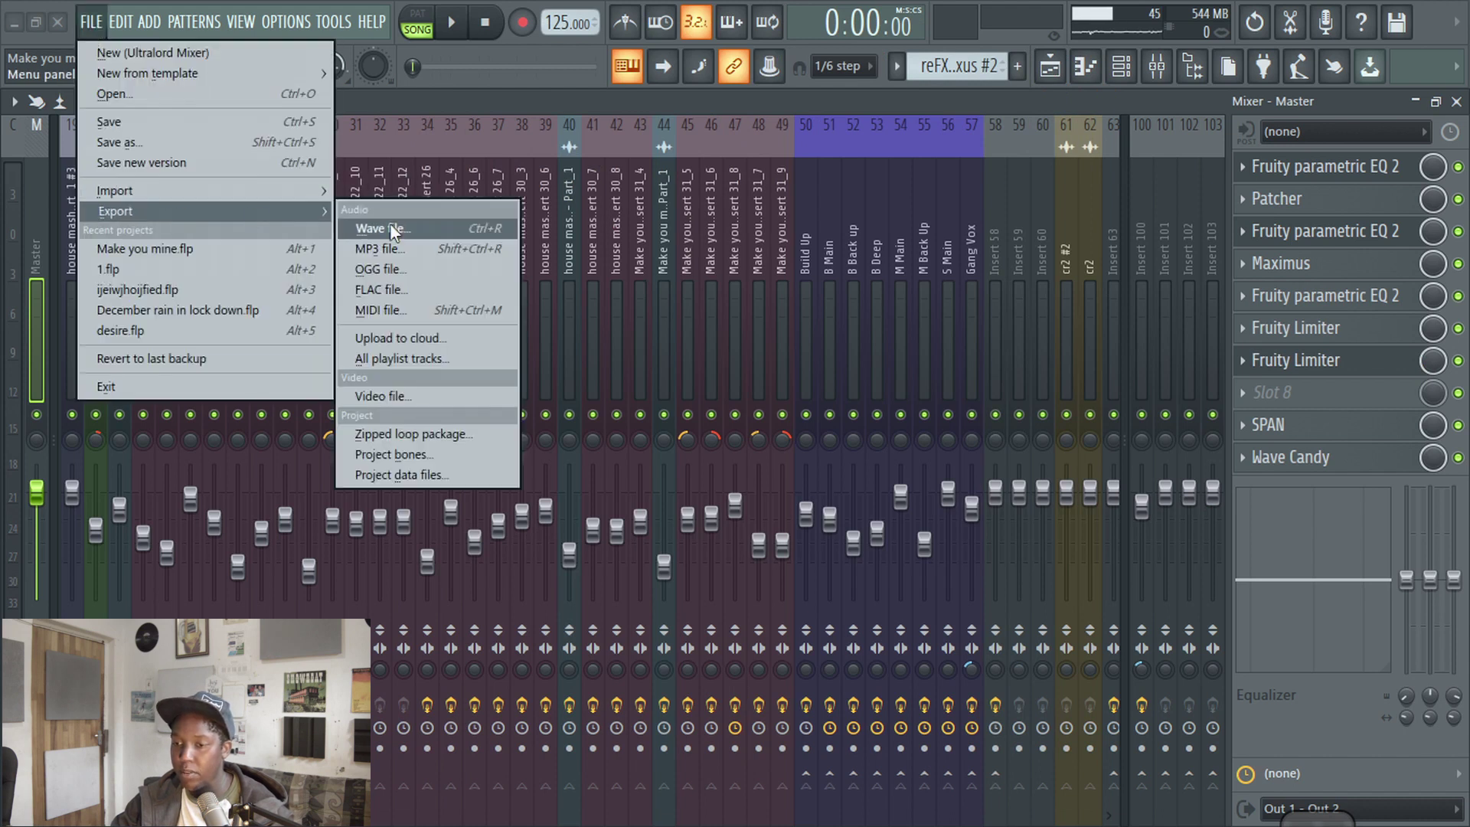
click(443, 479)
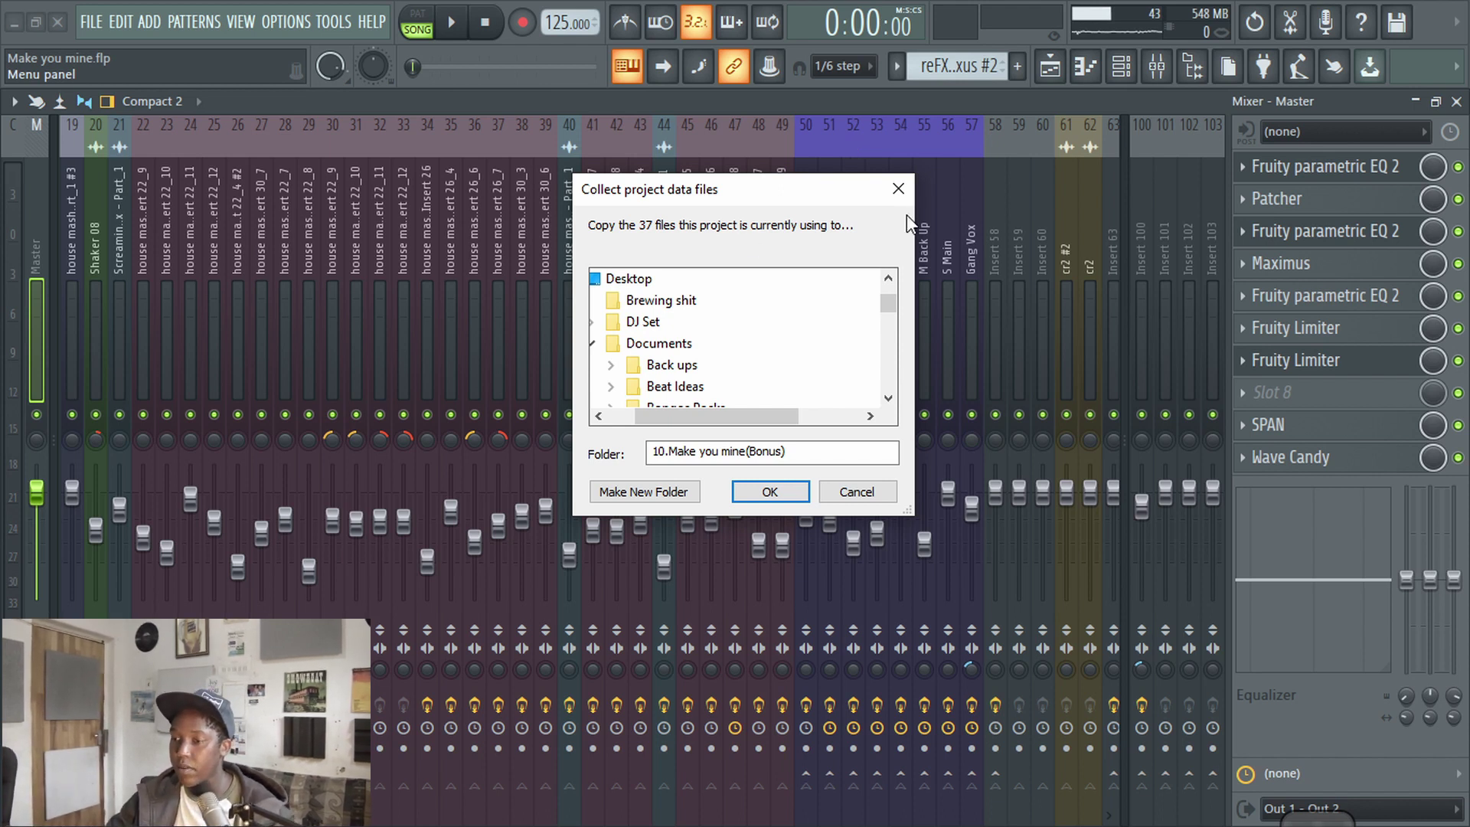
click(898, 188)
Step: Reopen the project data file collection and set the destination folder to Desktop
click(91, 22)
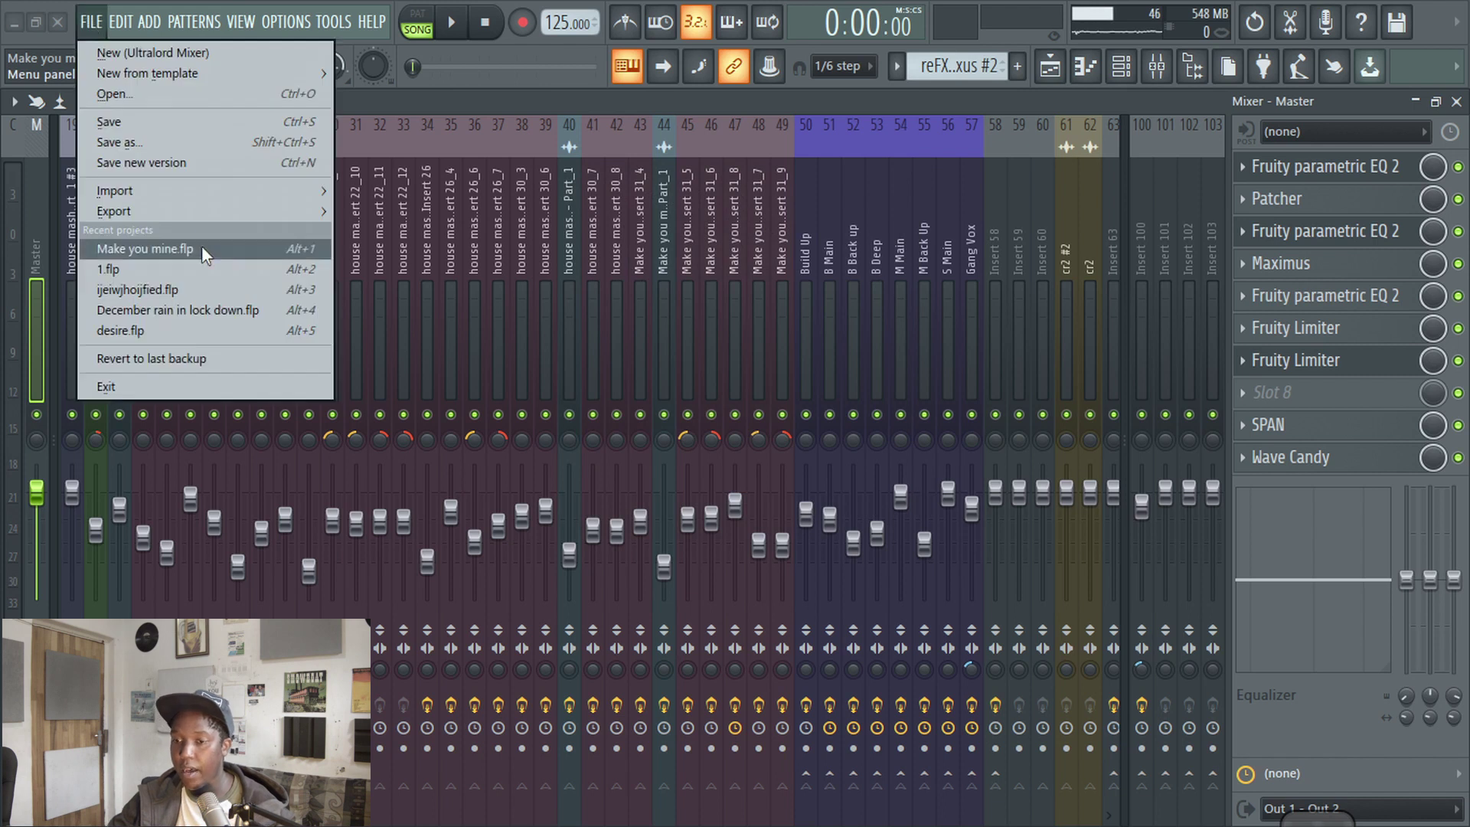
mouse_move(214, 213)
click(400, 474)
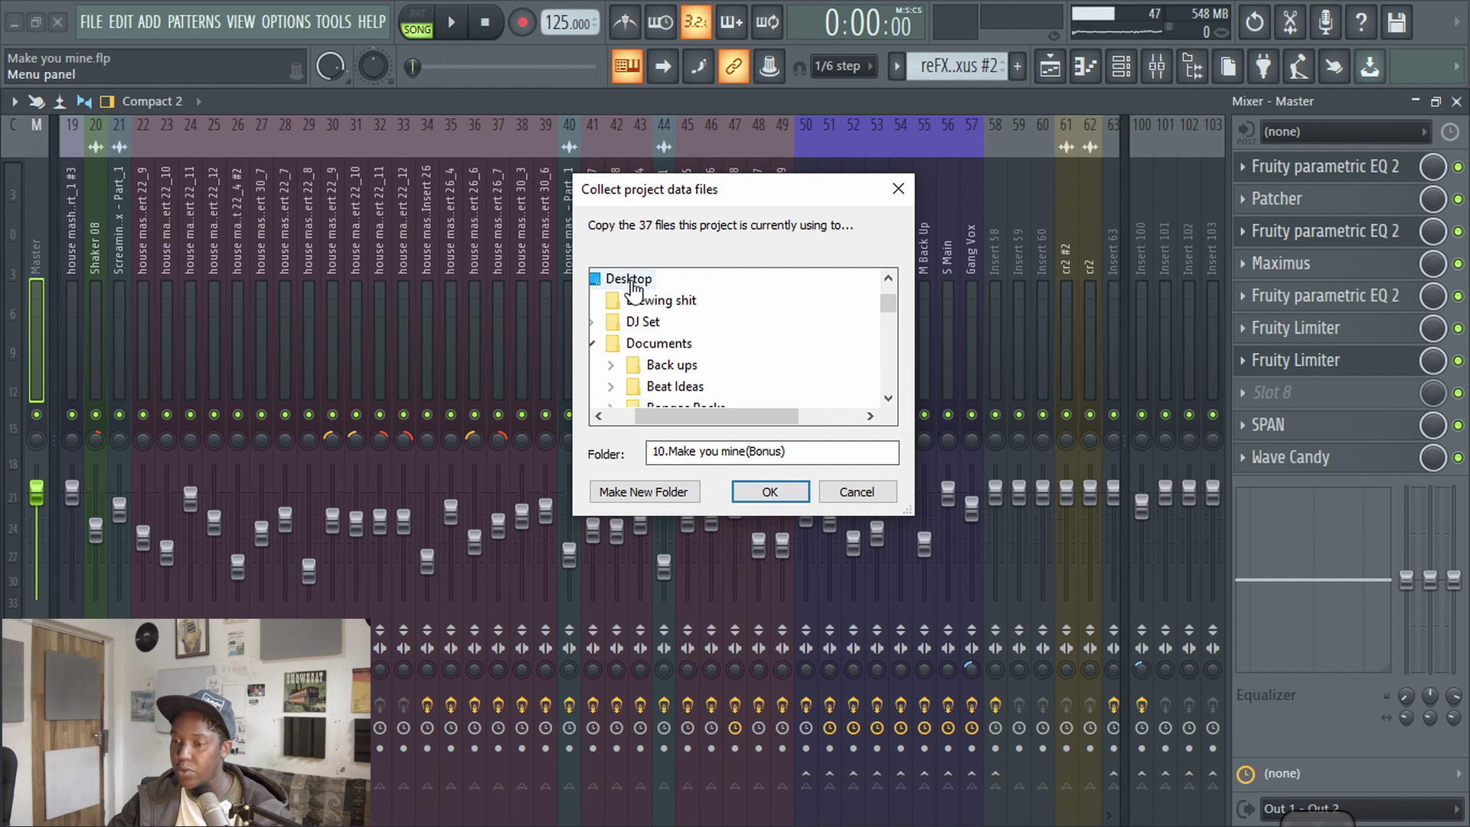
click(636, 280)
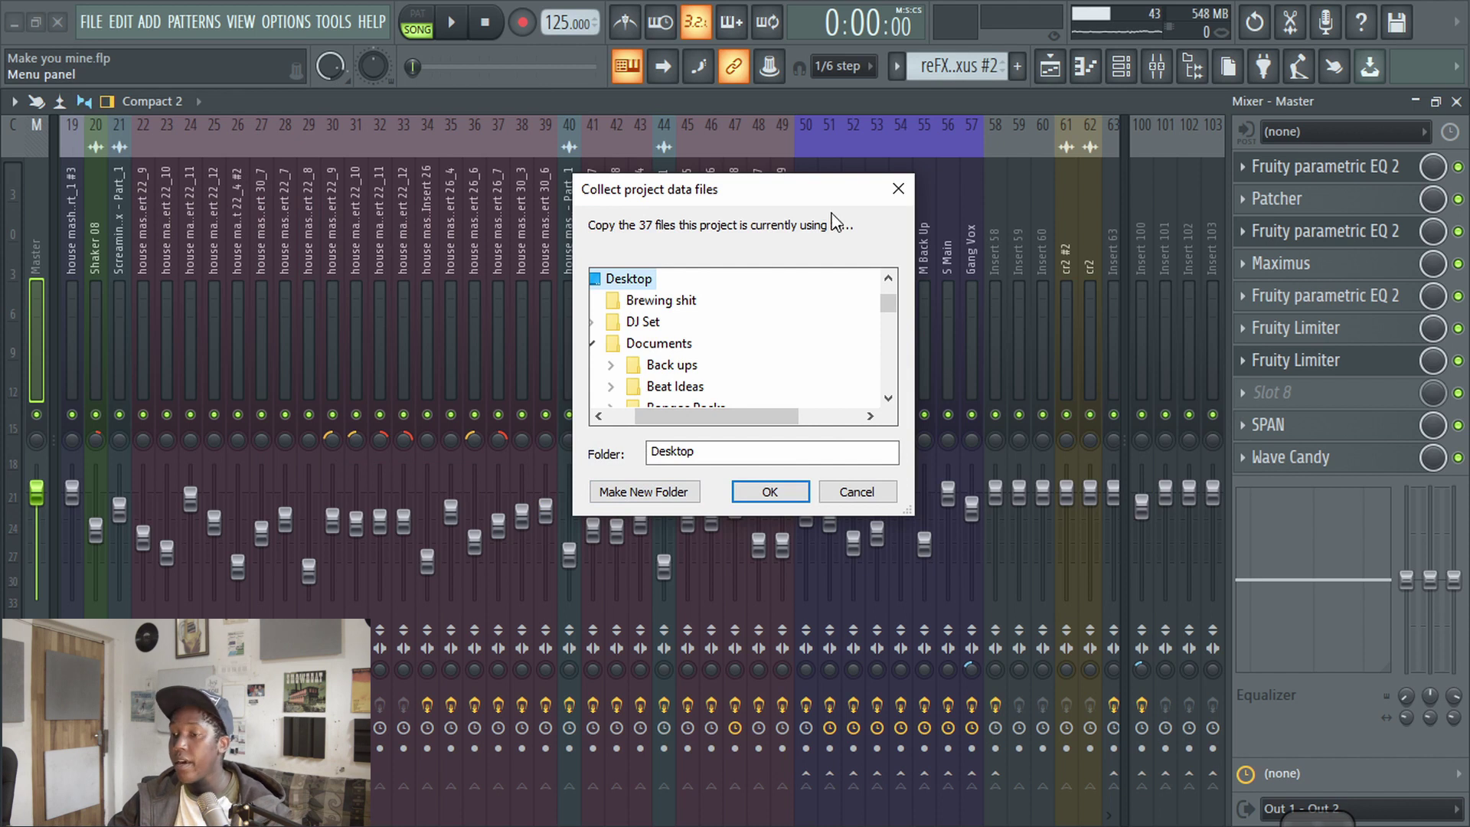
Step: Close the file-collection dialog and inspect the effects on mixer inserts 22–29 and Build Up
click(903, 190)
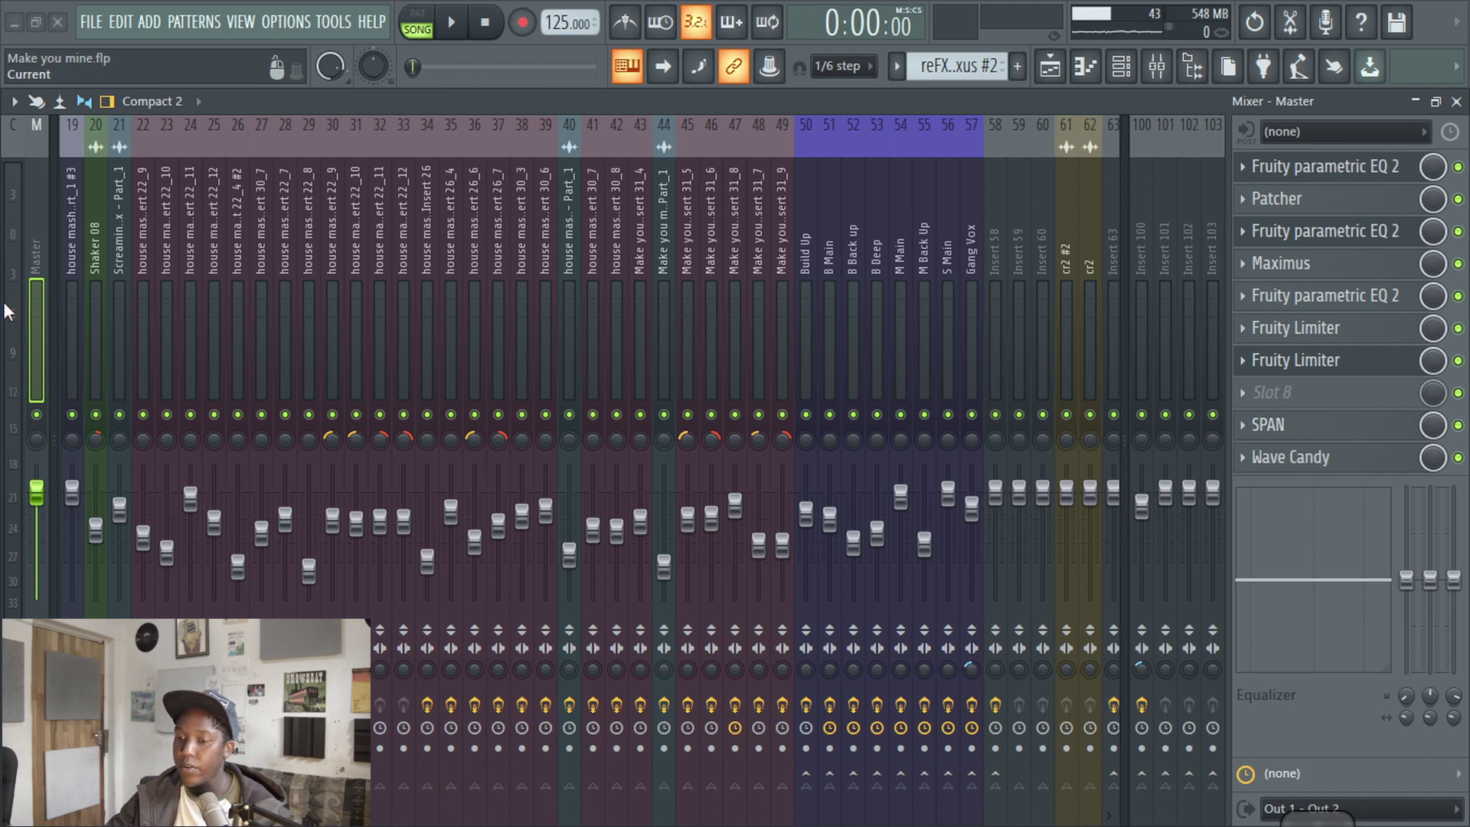
click(162, 360)
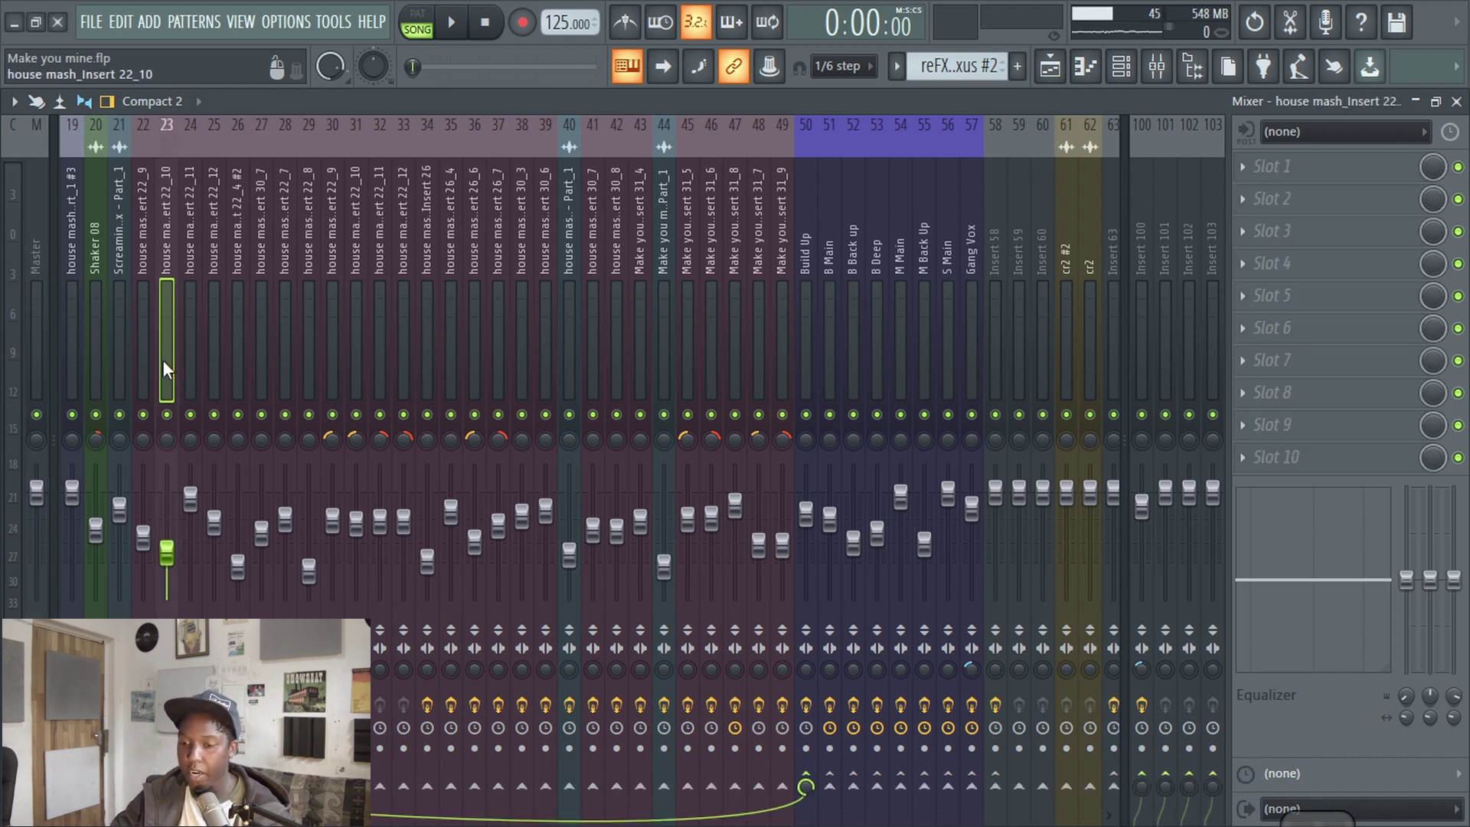
click(188, 360)
click(150, 355)
click(215, 381)
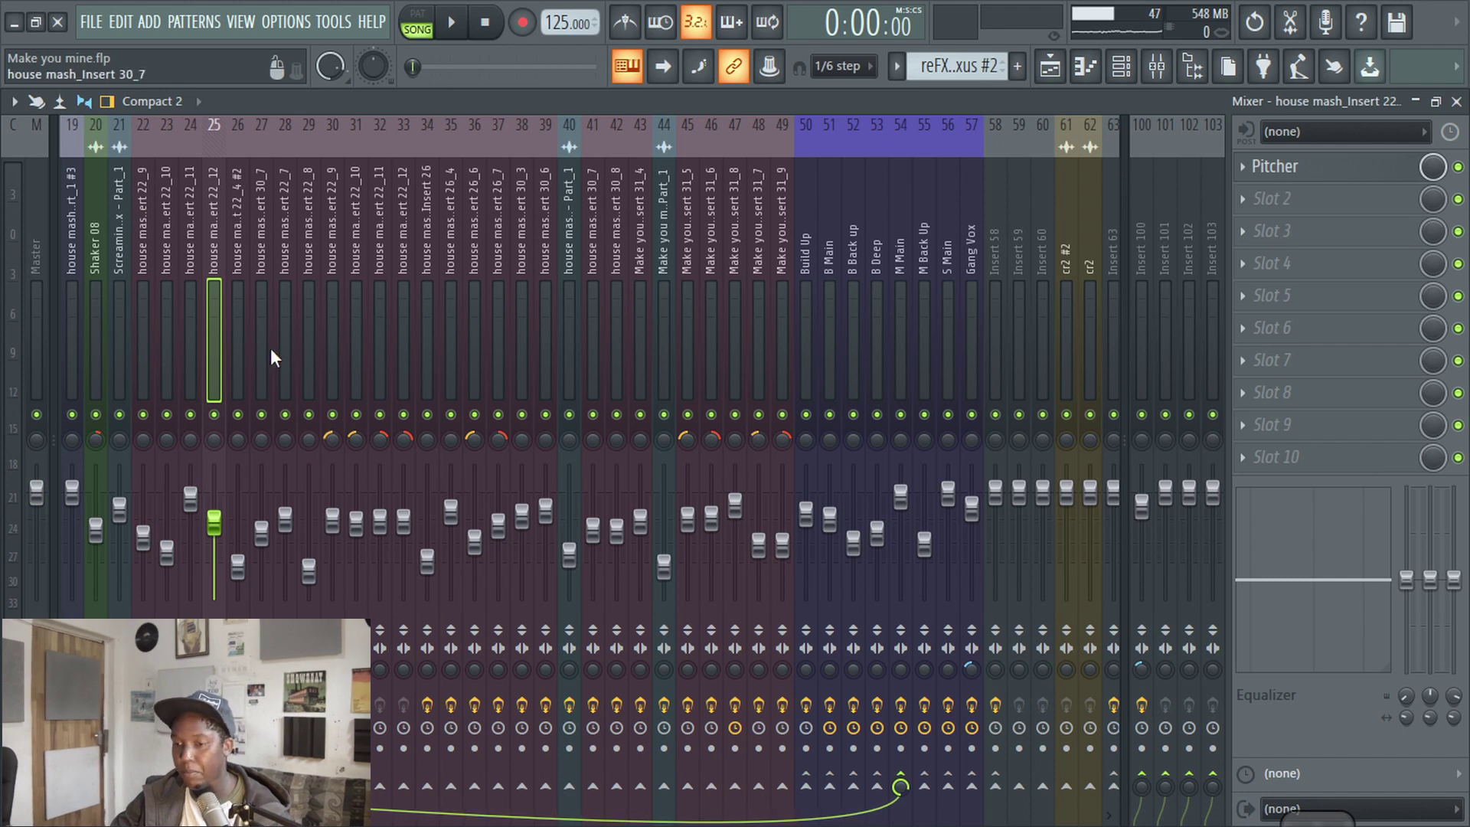
click(311, 319)
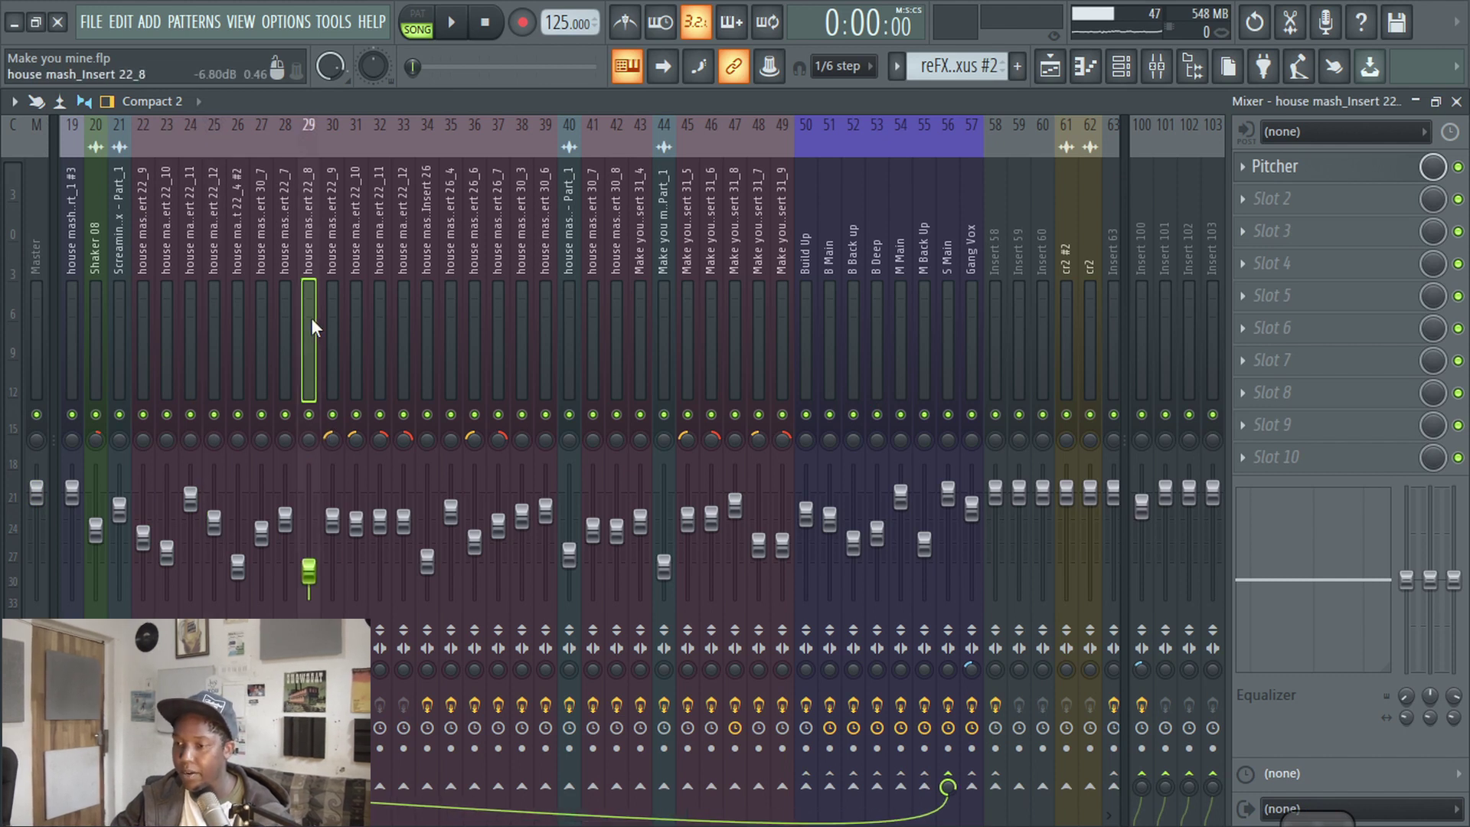
click(806, 274)
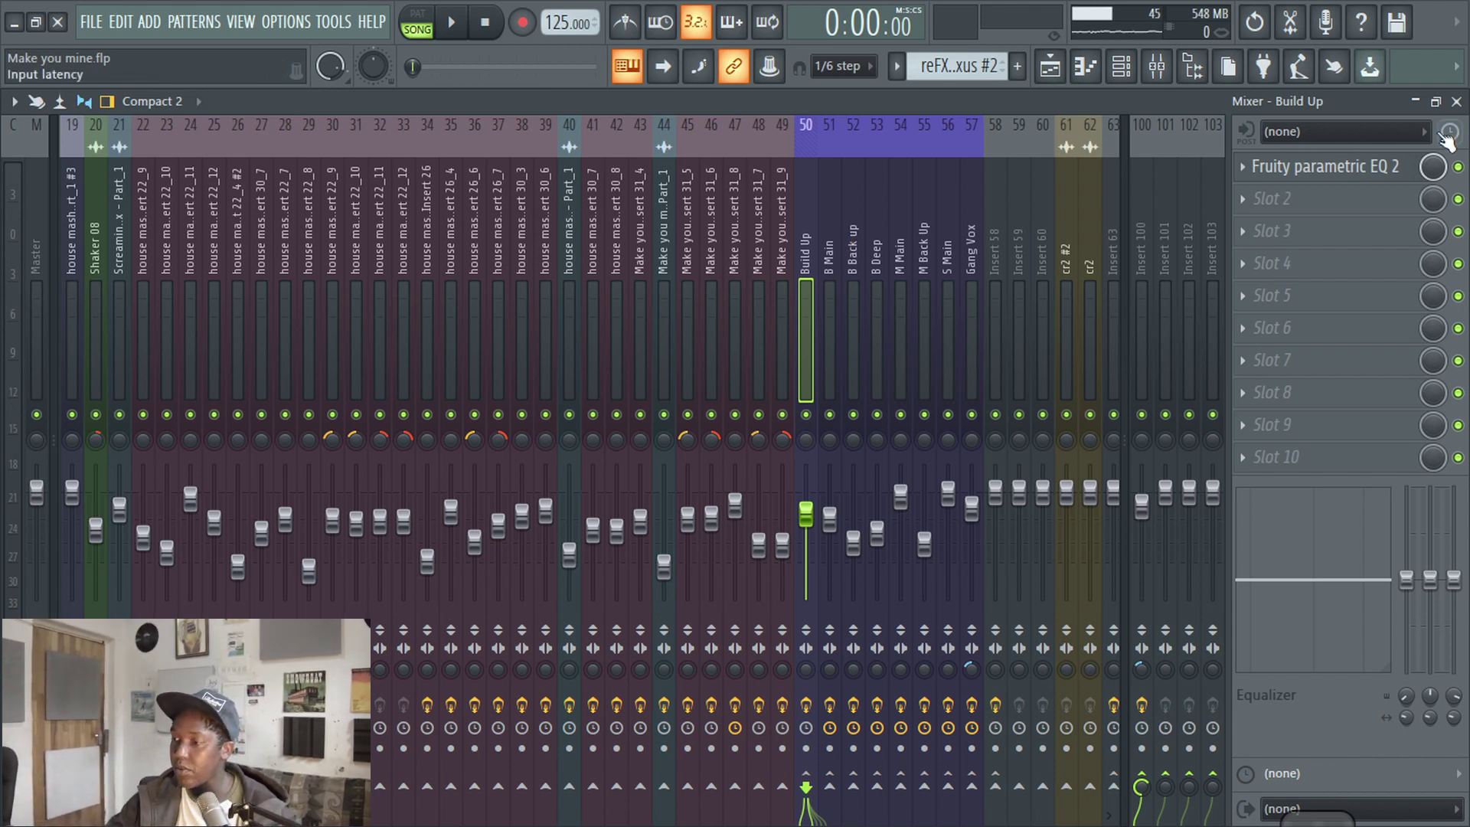
Step: Close the mixer and run the Tools > Macros > Purge unused audio clips macro
click(1459, 101)
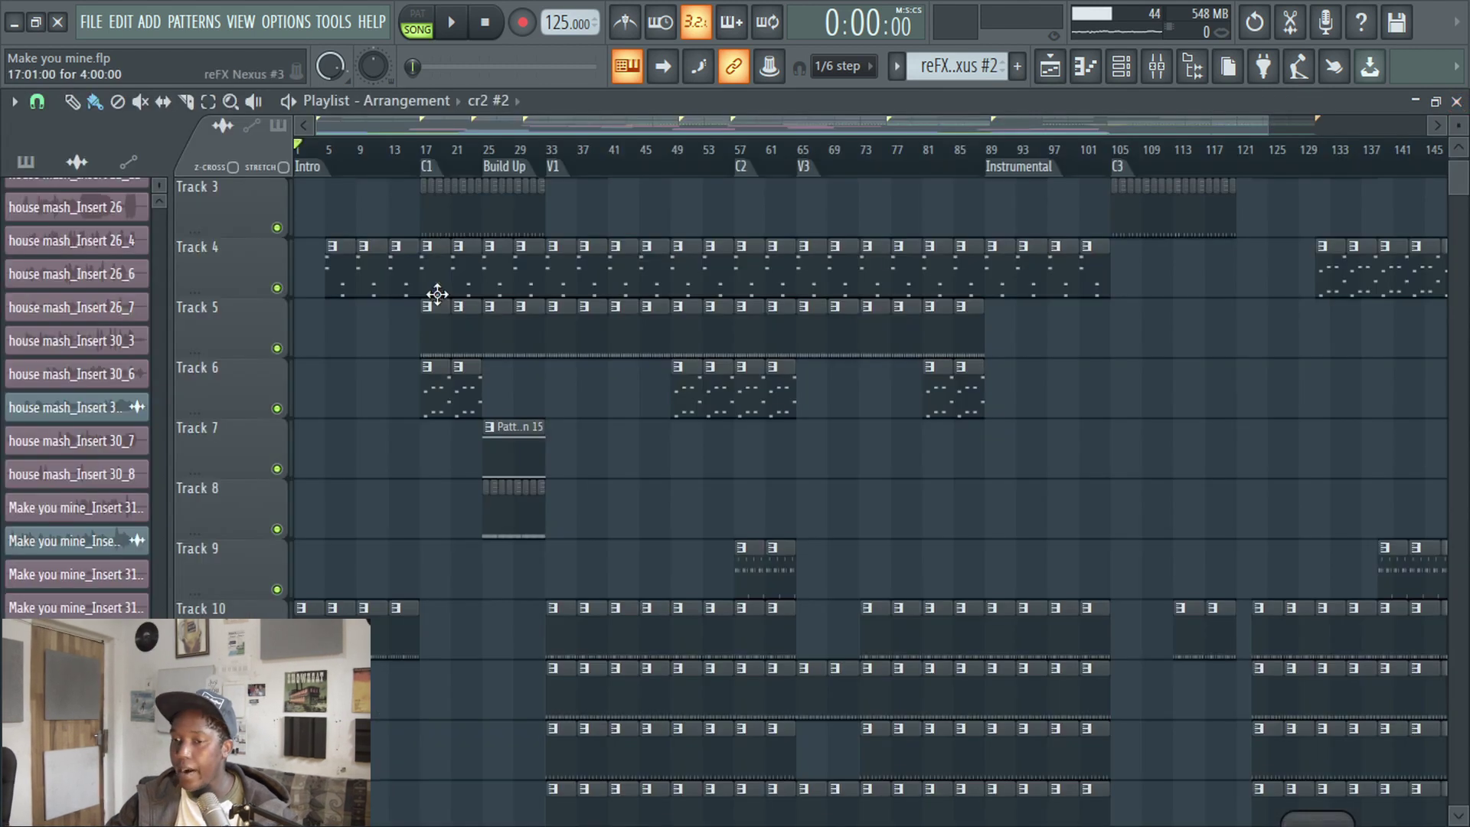
scroll(902, 420, down, 5)
scroll(1000, 551, up, 5)
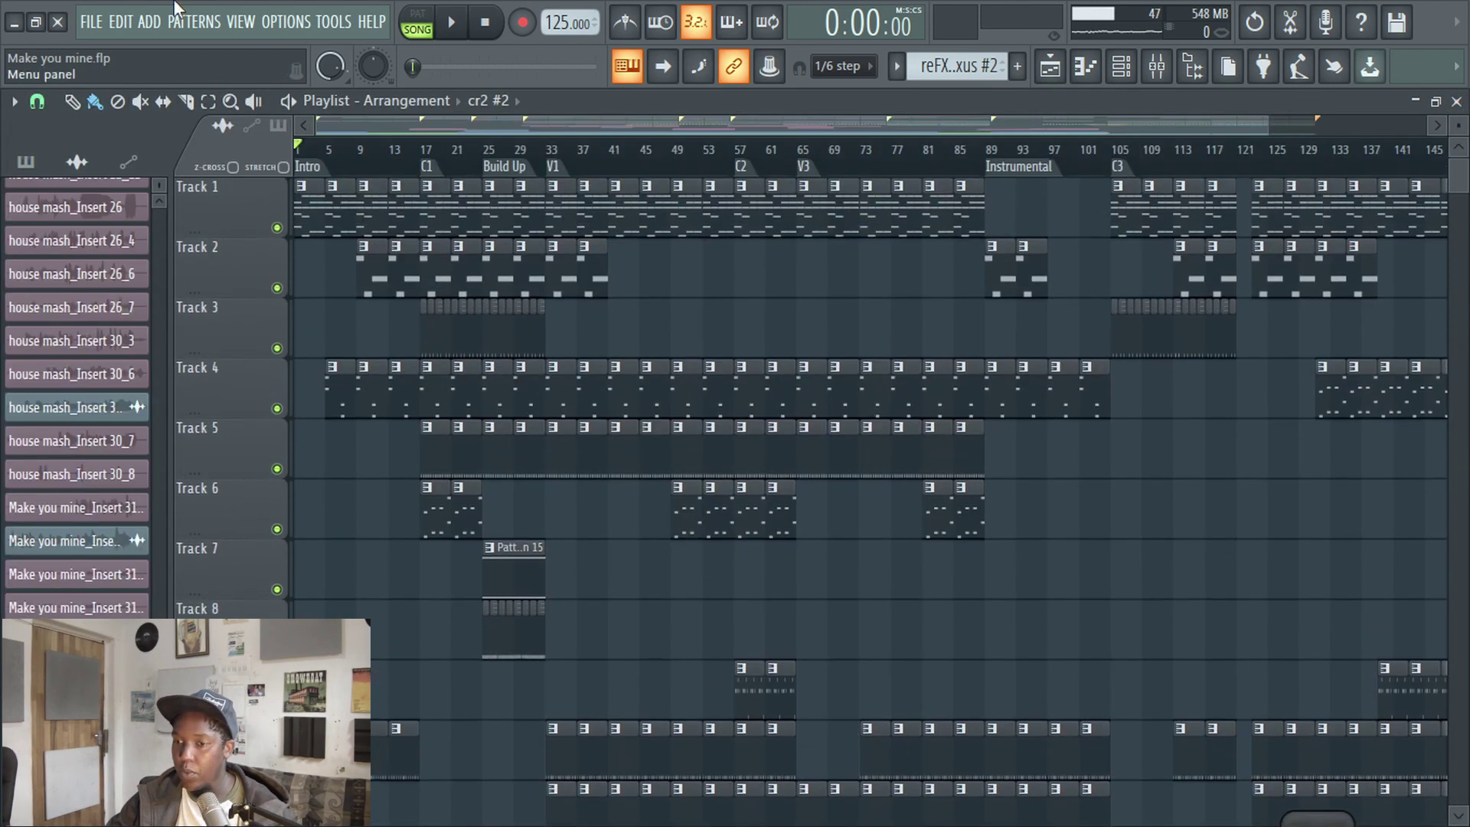
click(327, 20)
mouse_move(374, 98)
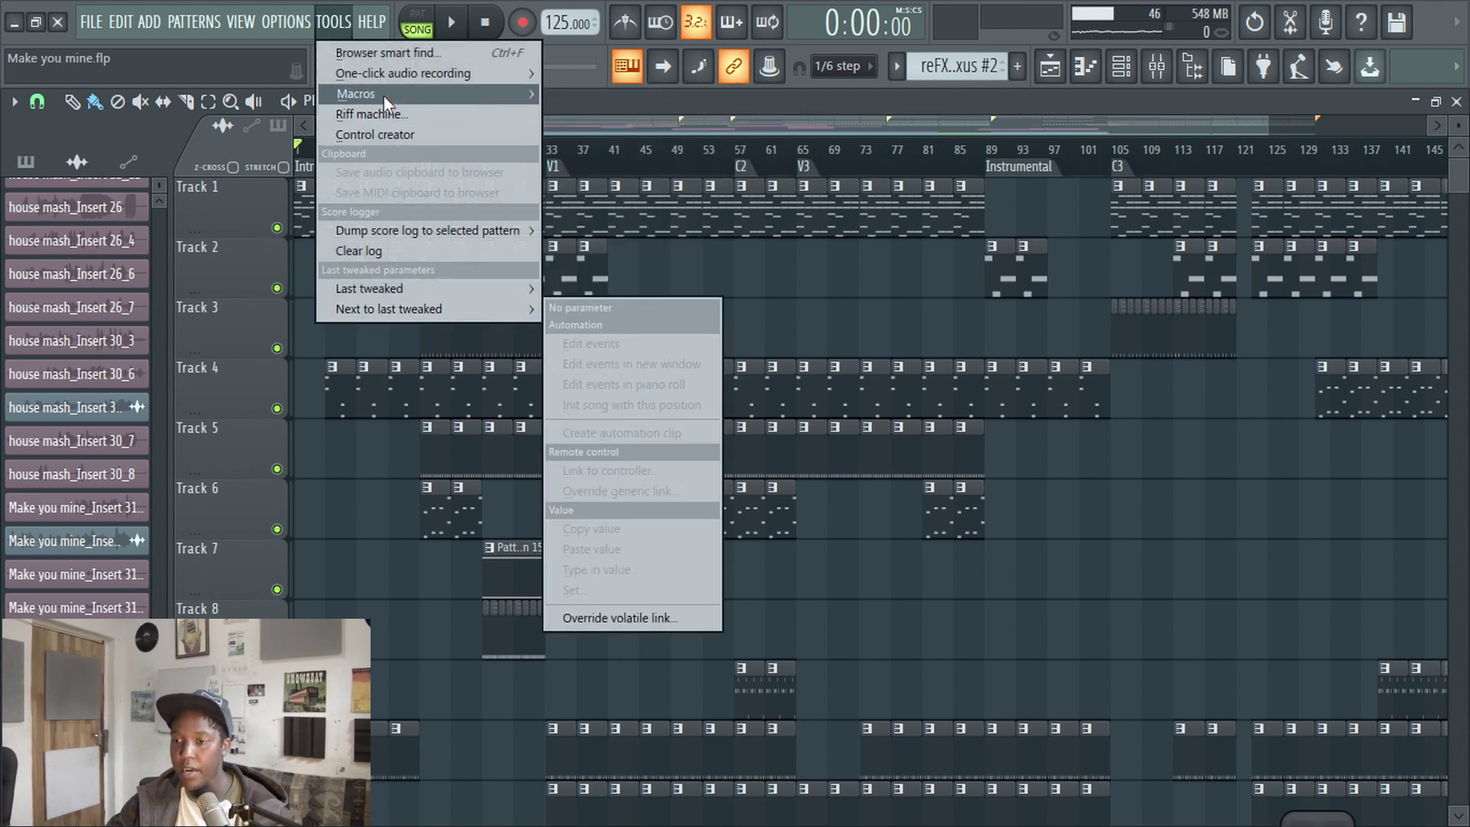
click(635, 230)
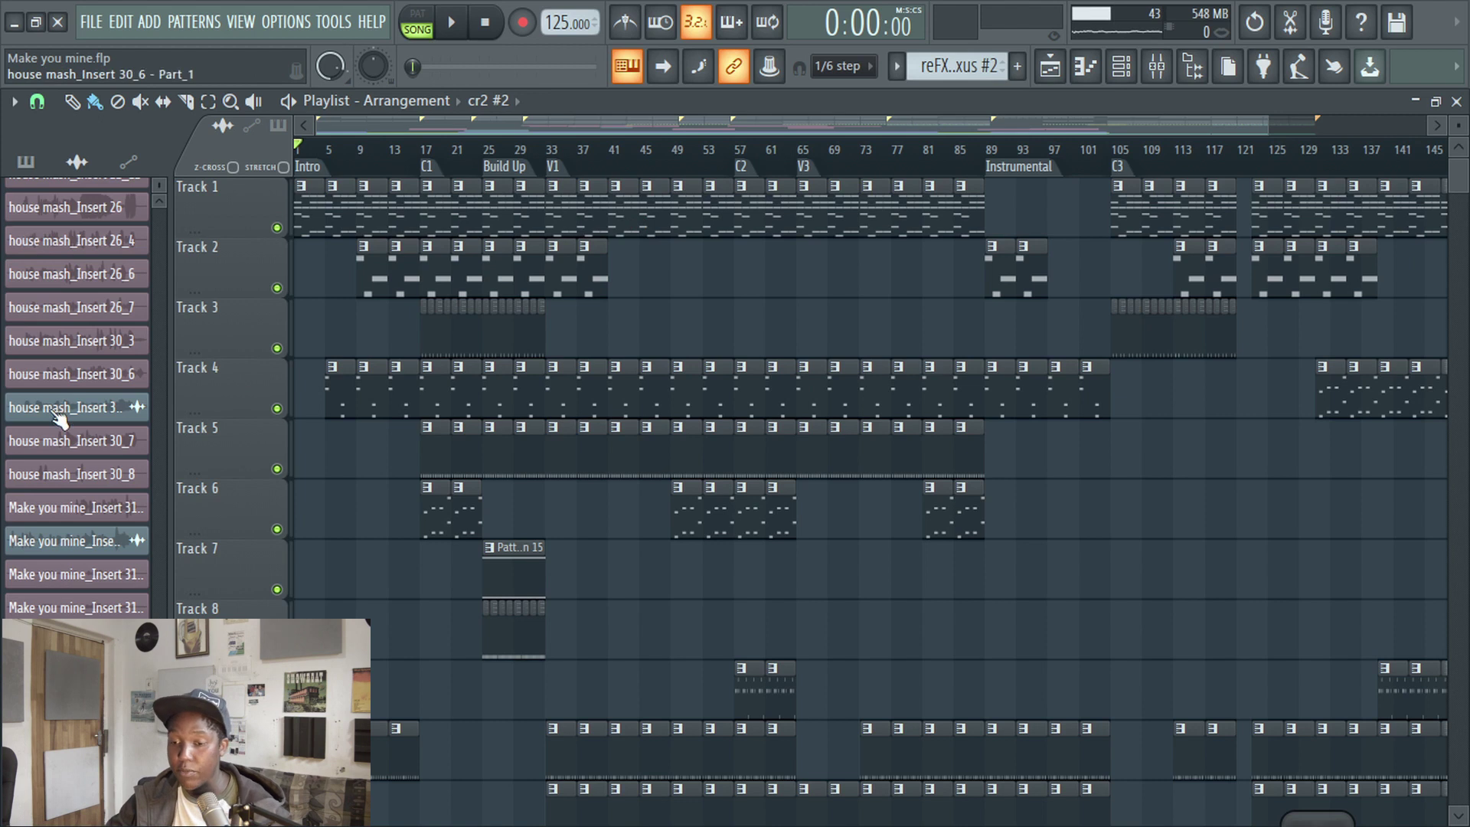
scroll(60, 417, up, 5)
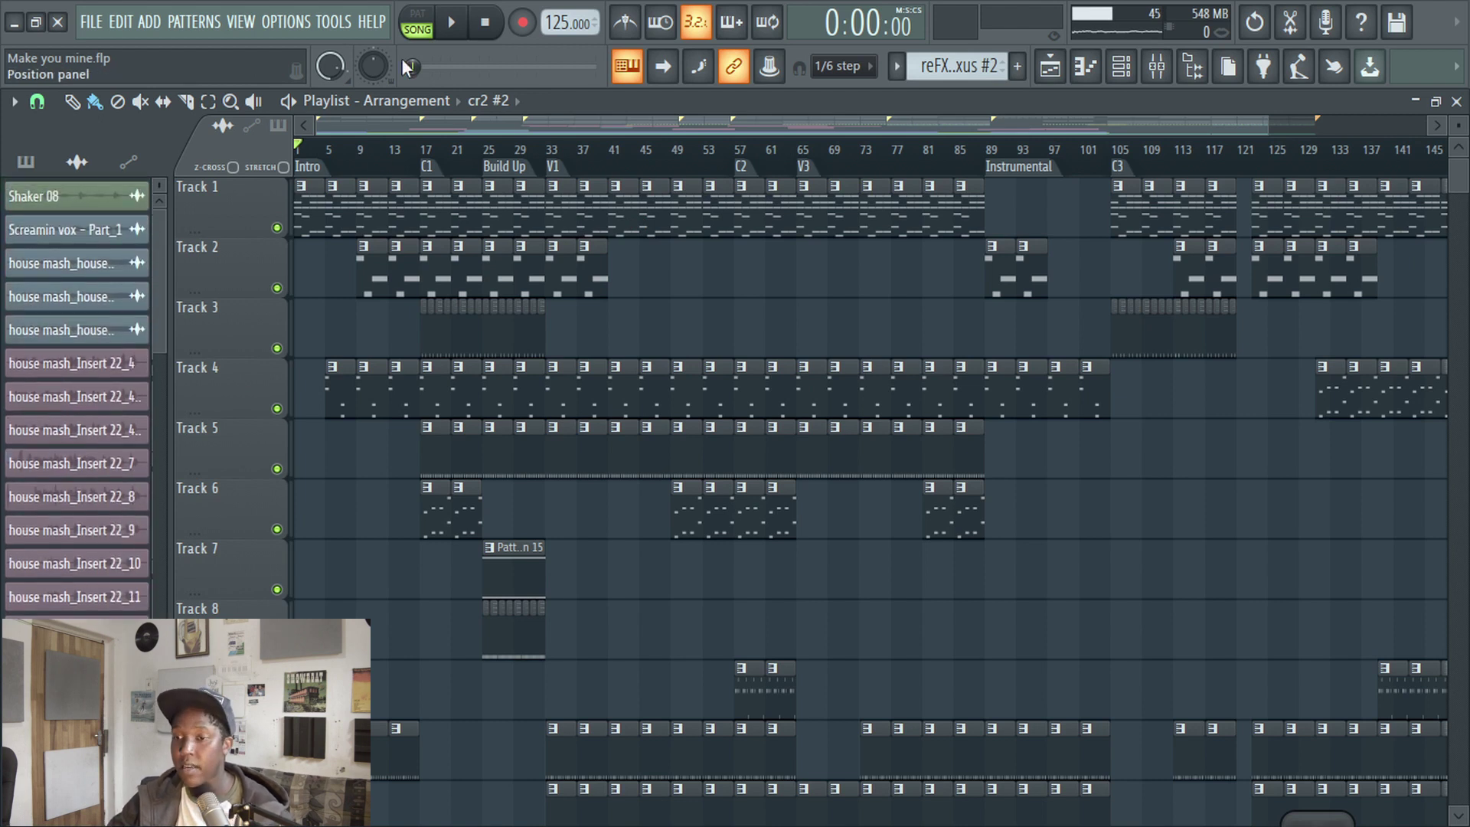
click(335, 23)
Step: Run the Switch smart disable for all plugins macro and bring up the Channel rack
mouse_move(397, 90)
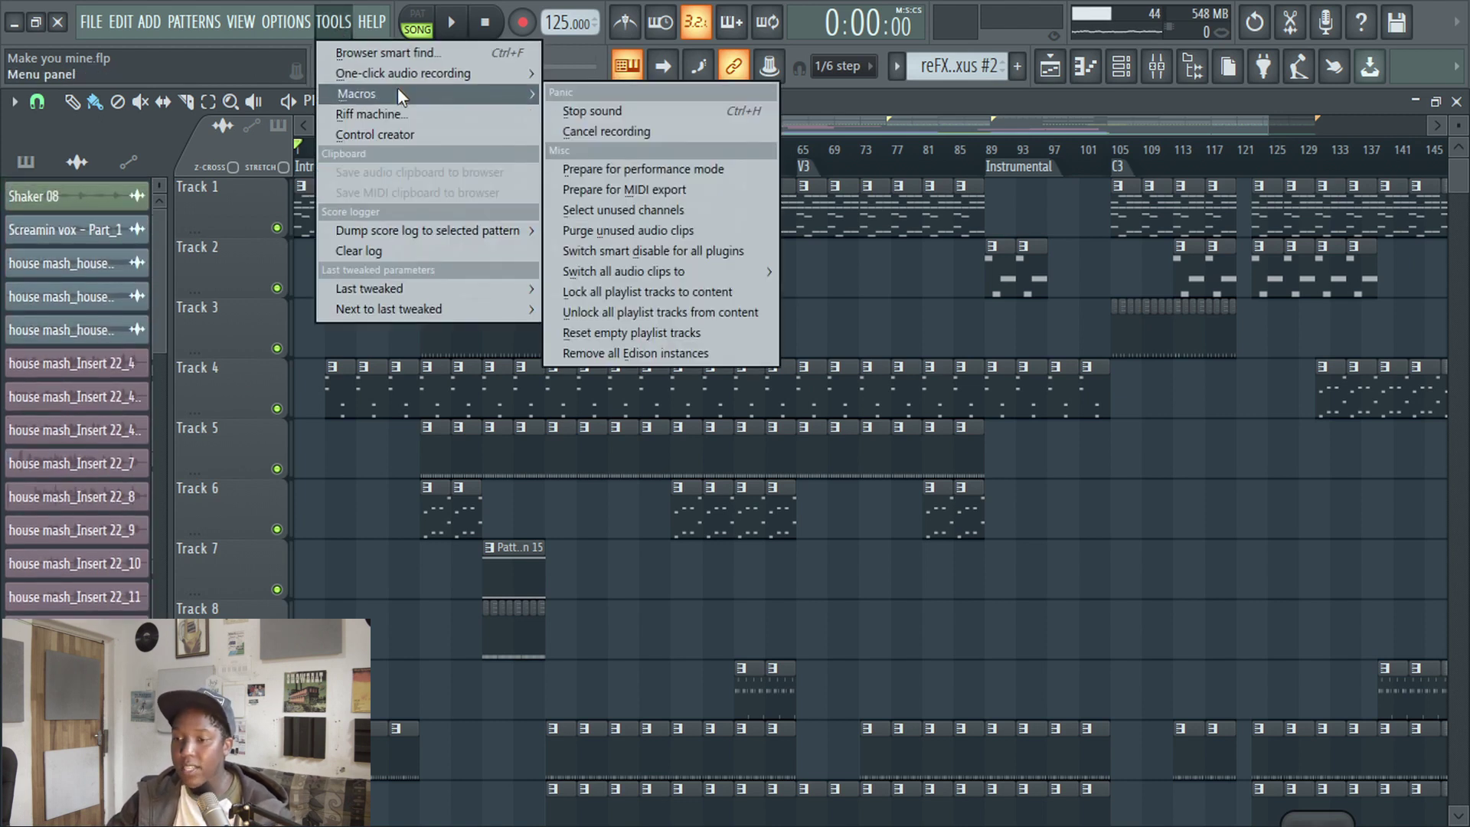
click(659, 259)
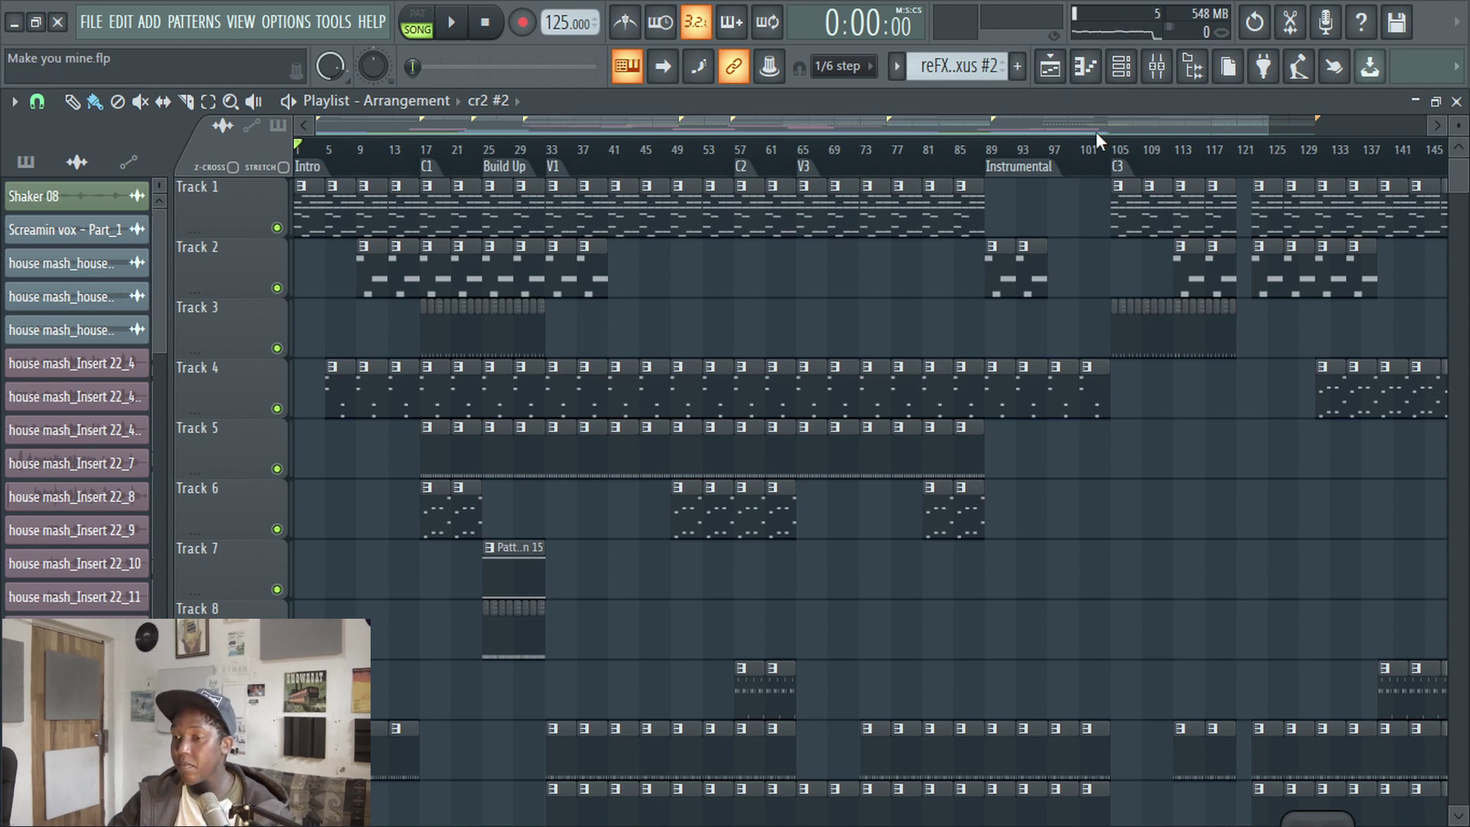
click(1120, 66)
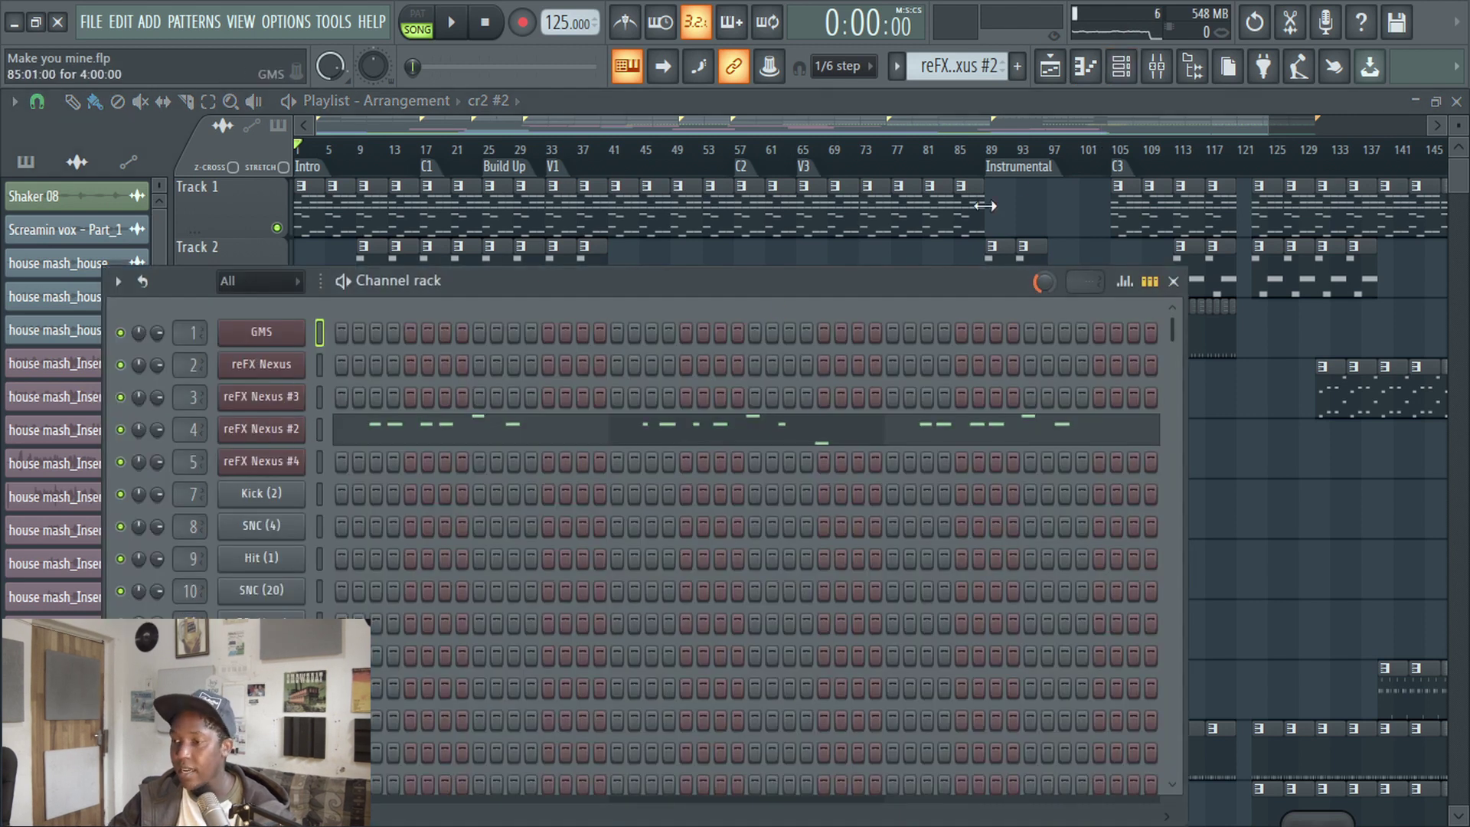
Step: Close the Build Up EQ window, the Mixer and the Channel rack, leaving the Playlist
click(1156, 67)
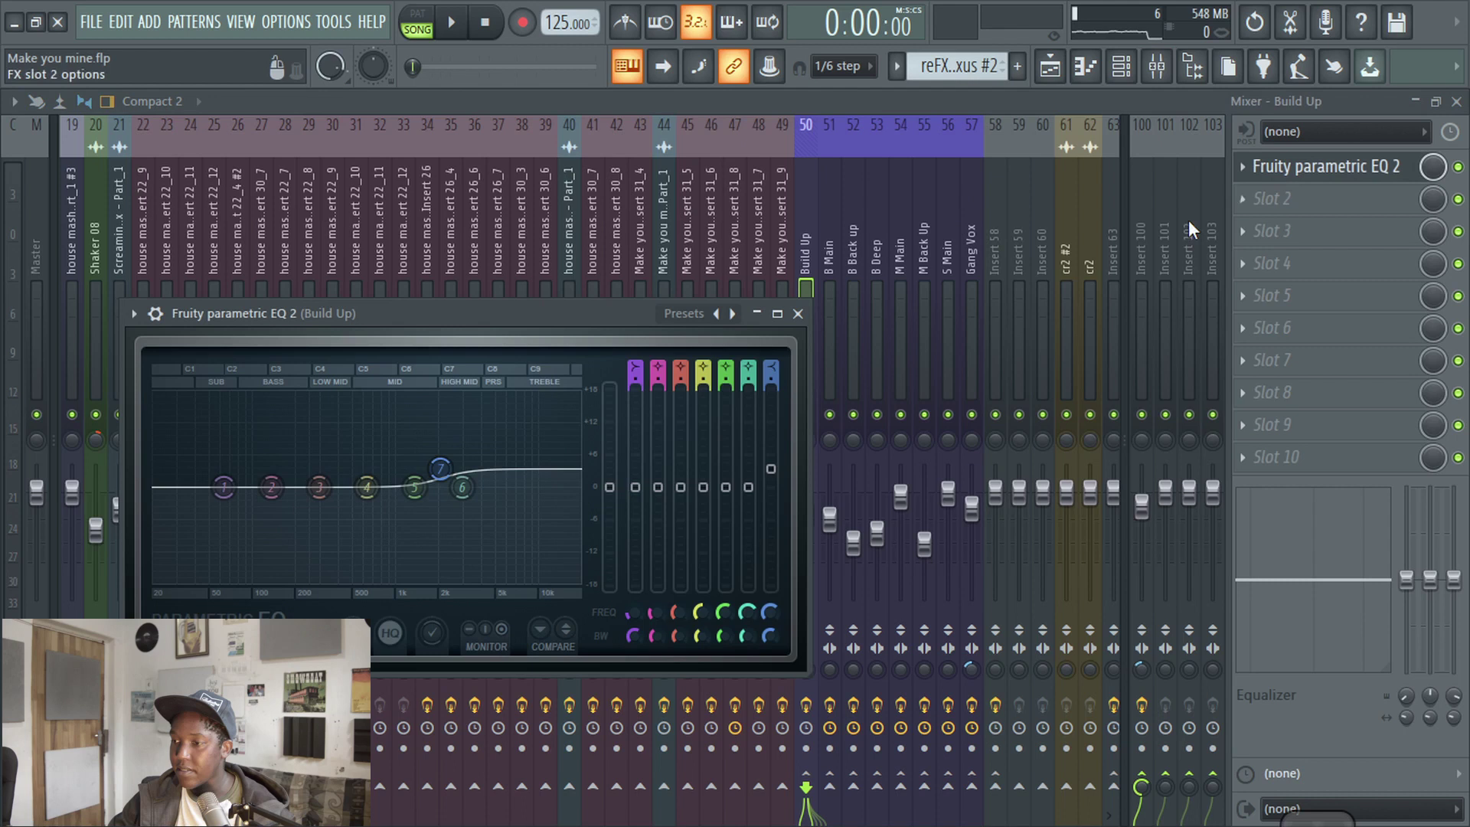
click(797, 313)
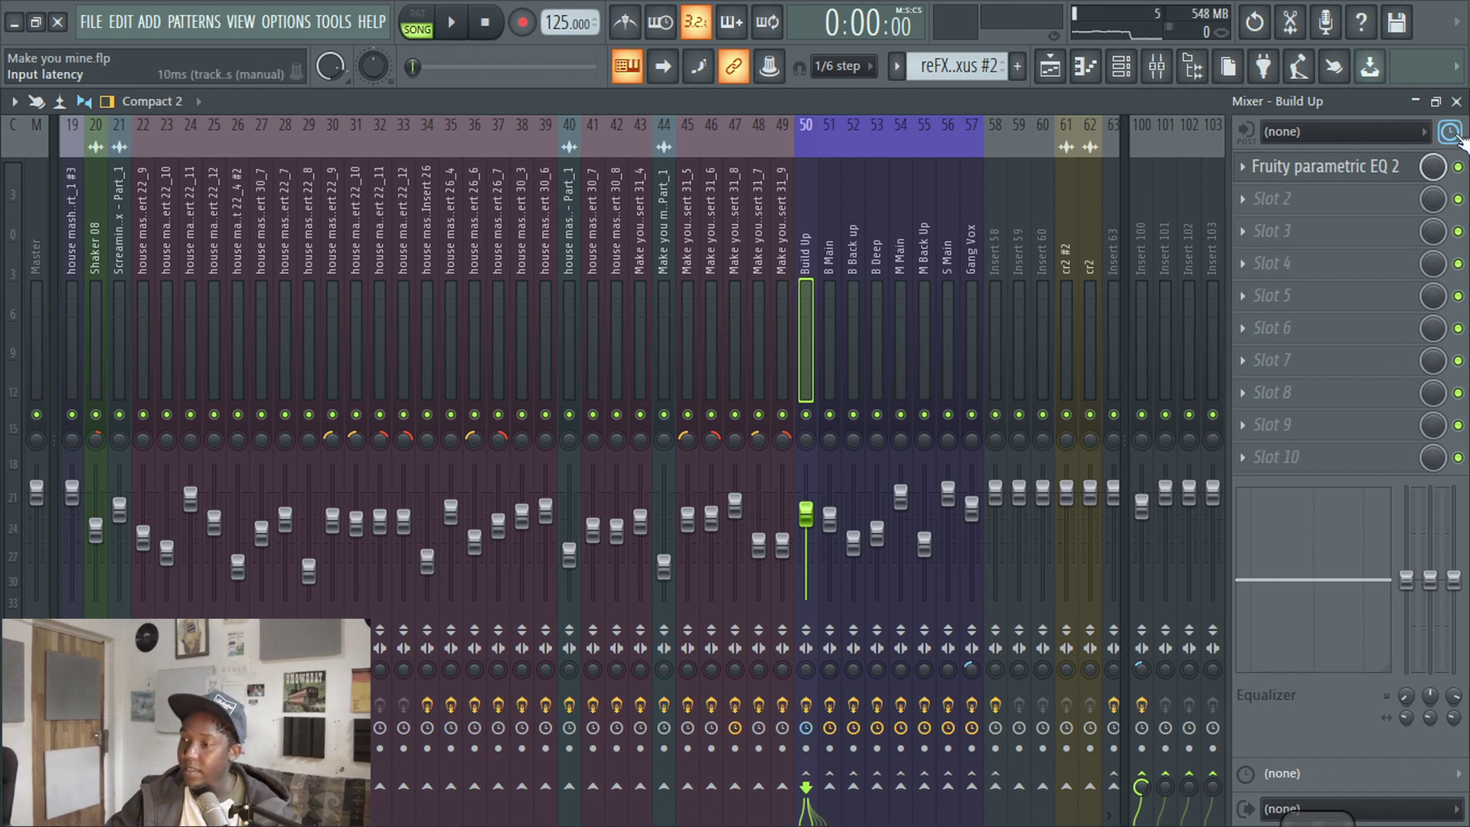
click(1456, 101)
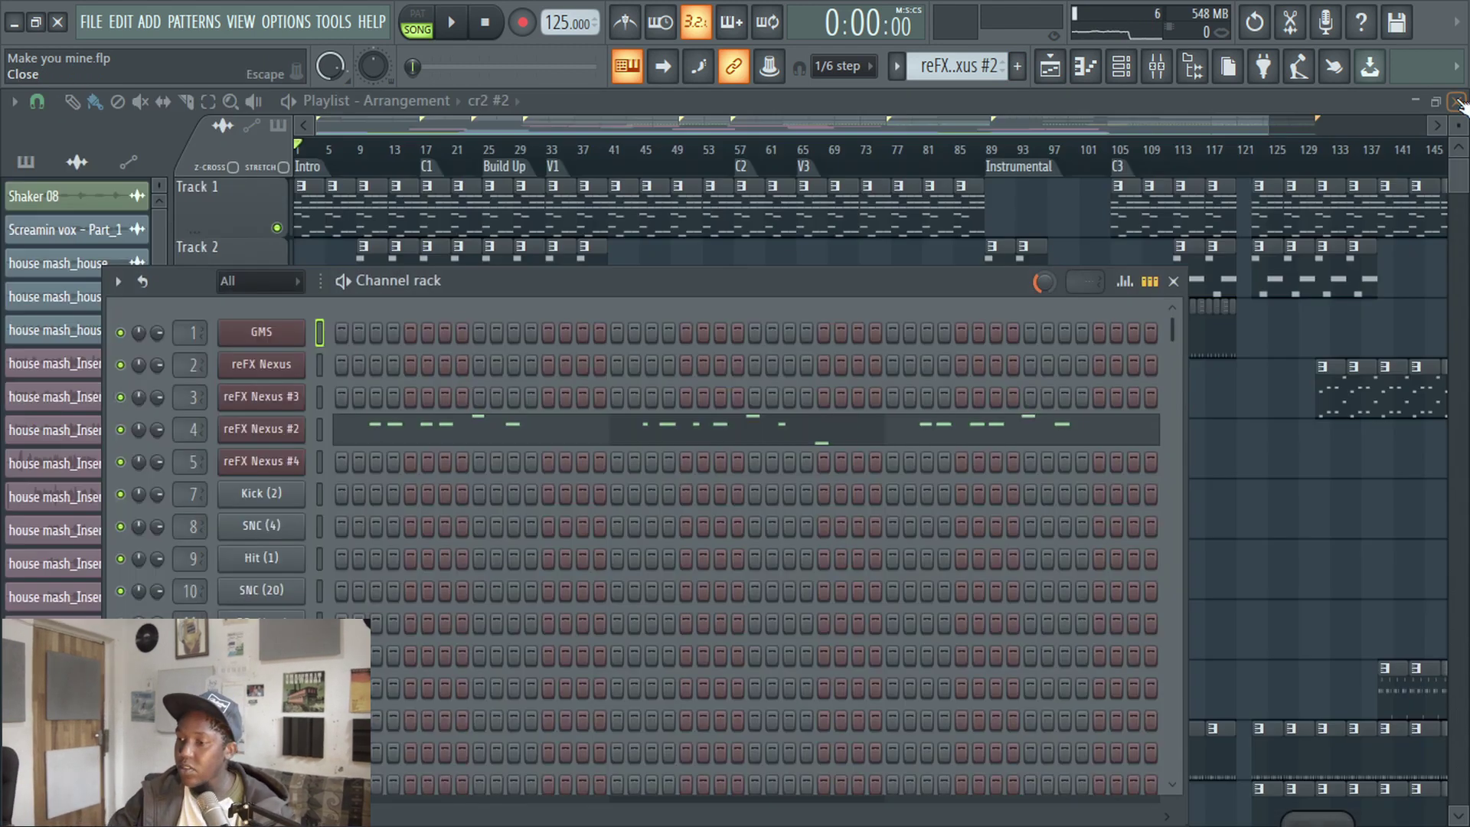
click(1173, 281)
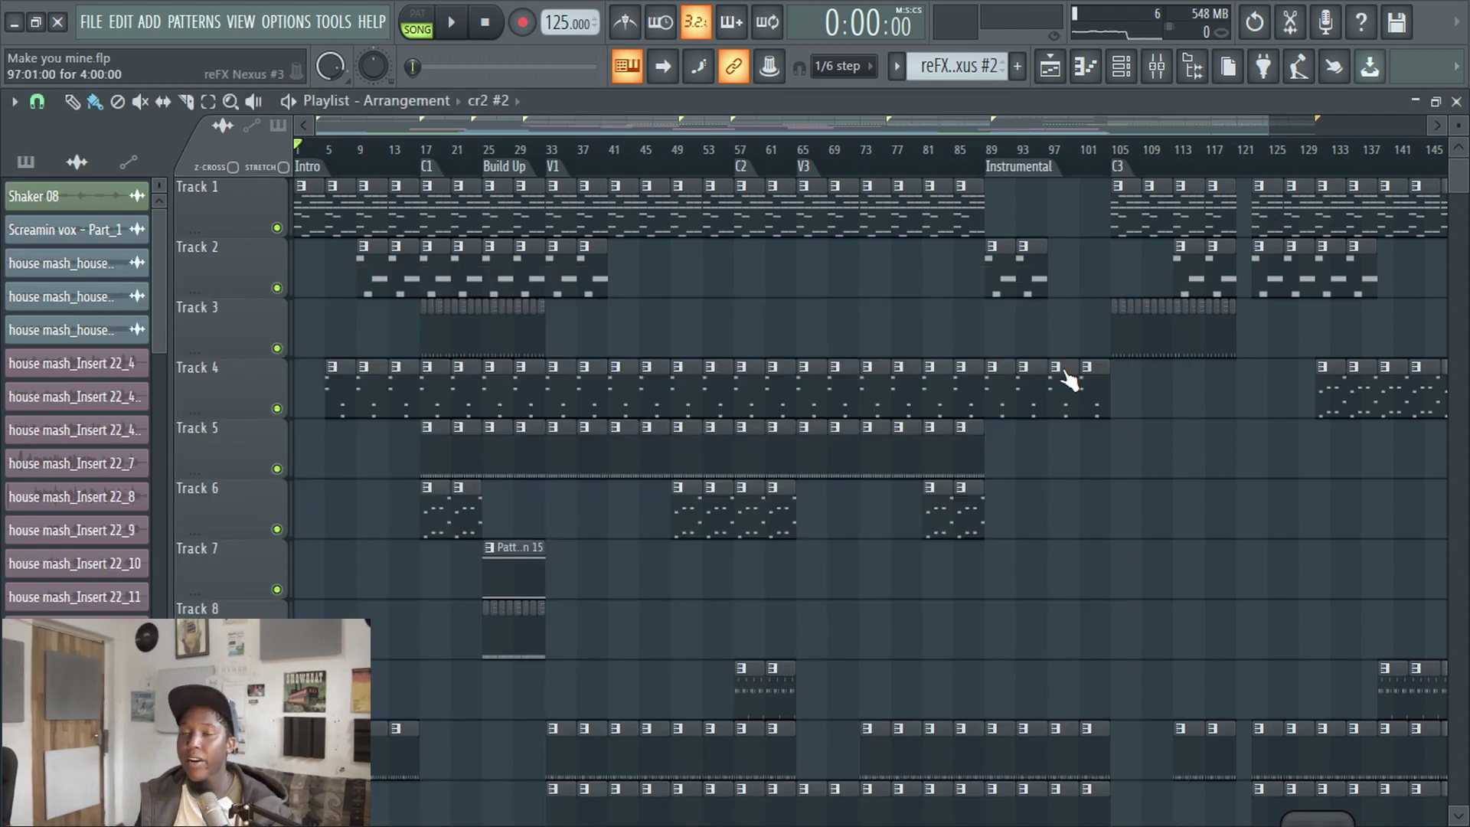